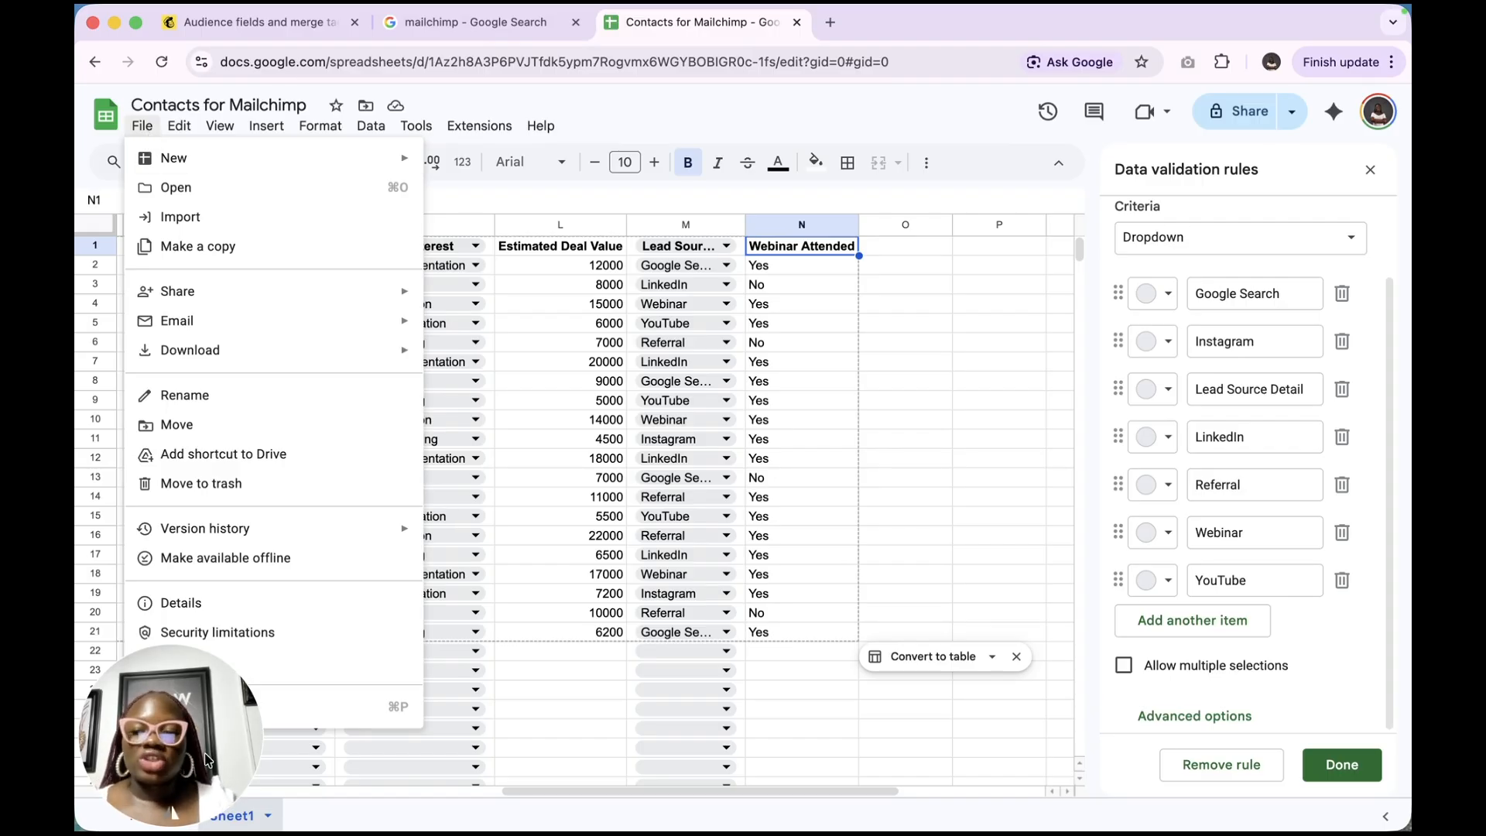
Download the Contacts for Mailchimp sheet as a comma-separated values (.csv) file
drag(241, 743, 1387, 743)
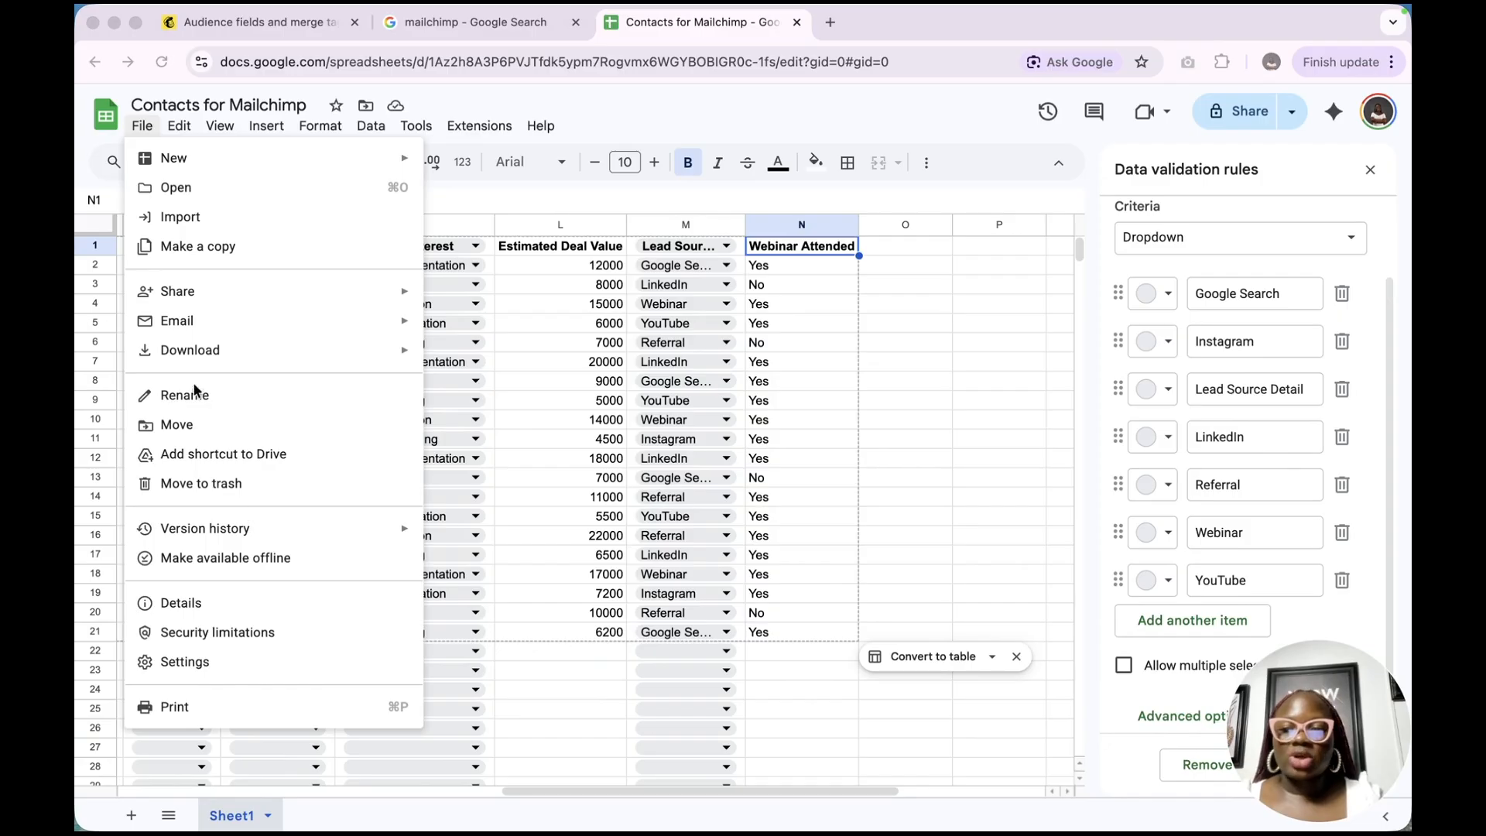
mouse_move(242, 355)
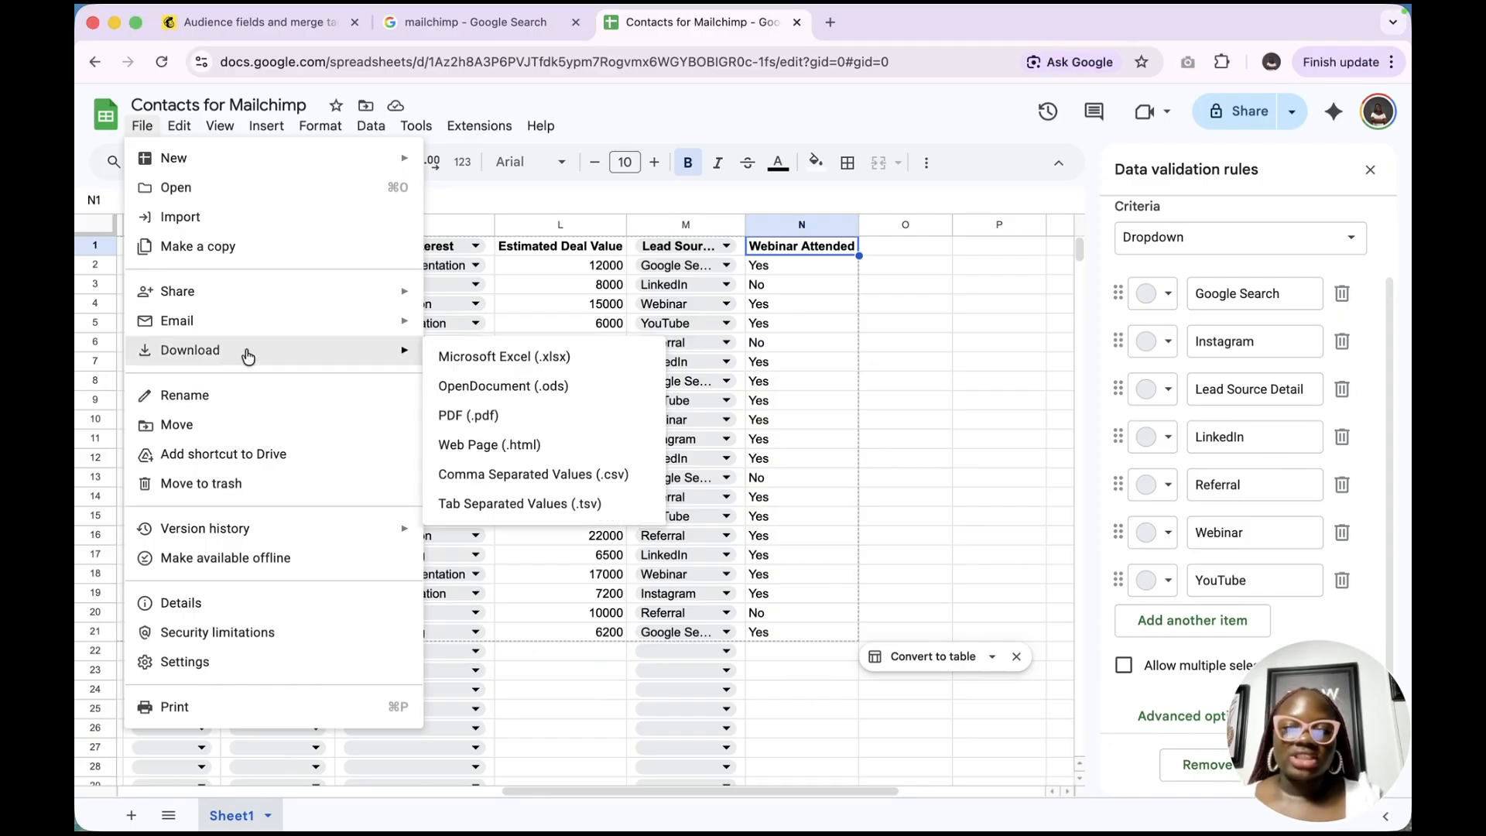
click(479, 476)
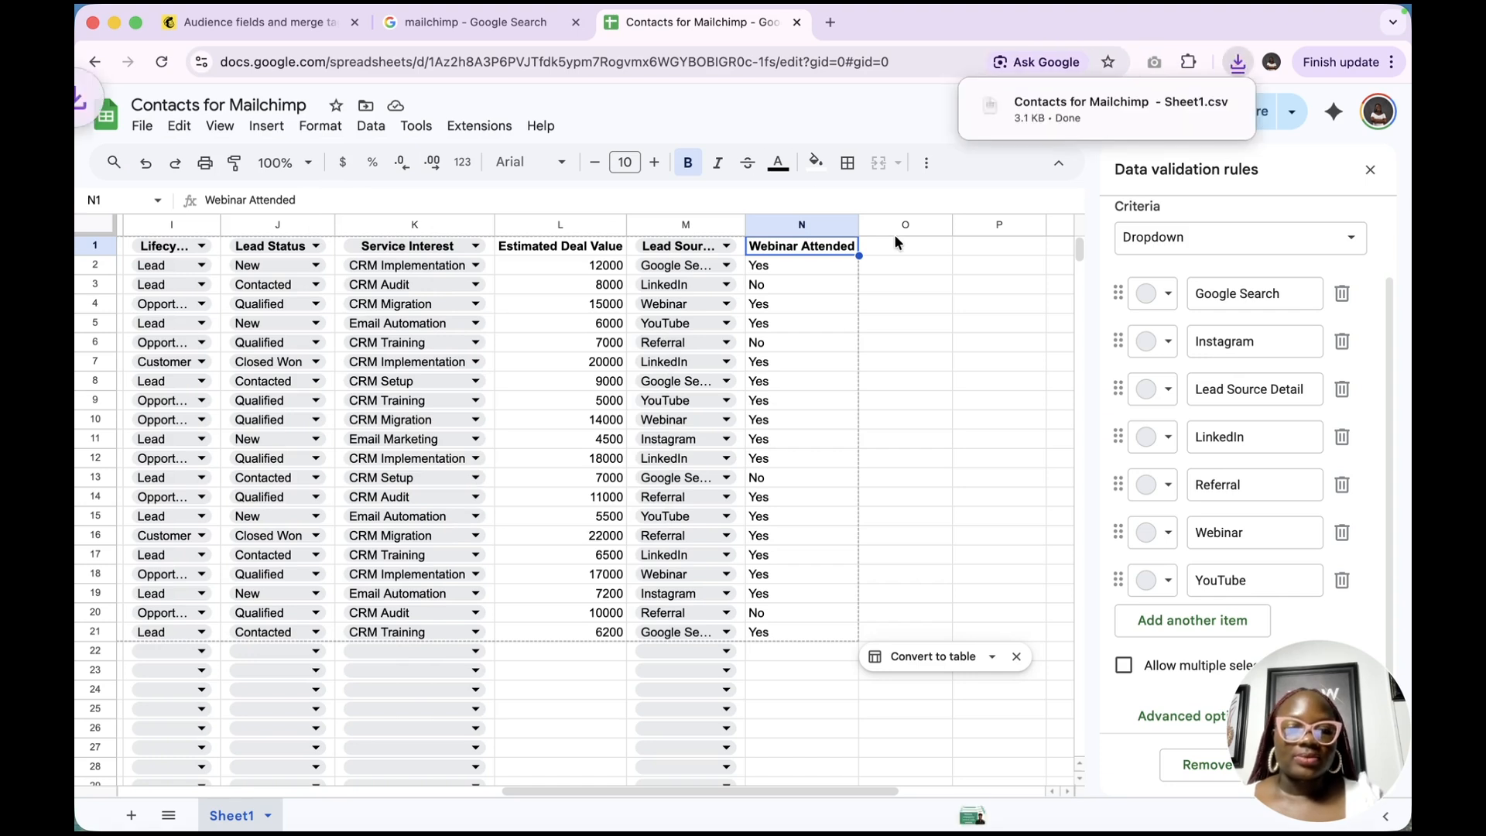
Switch to Mailchimp and start a contact import from the audience's Contacts page
click(239, 34)
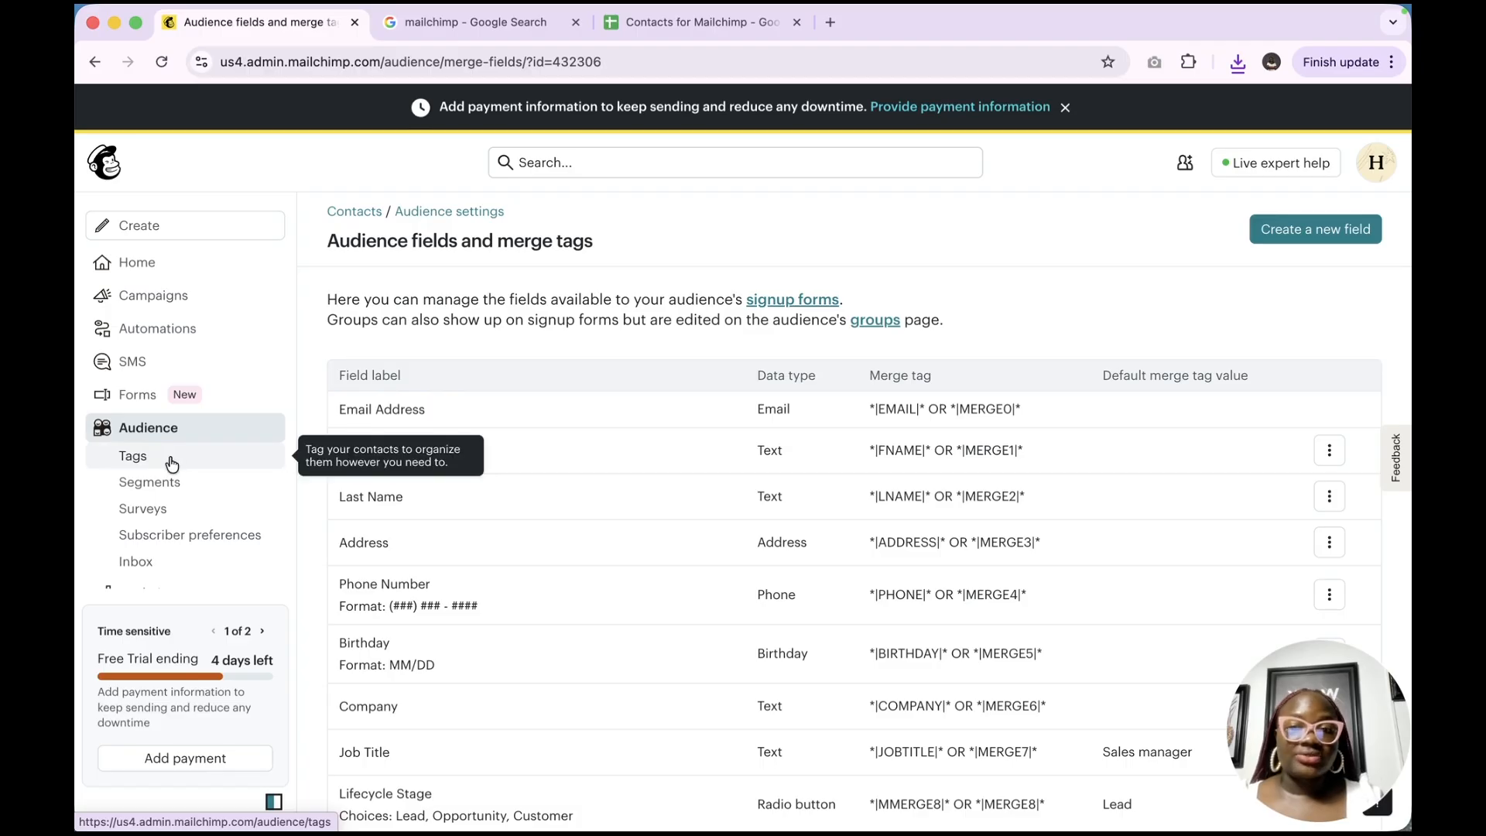
click(359, 214)
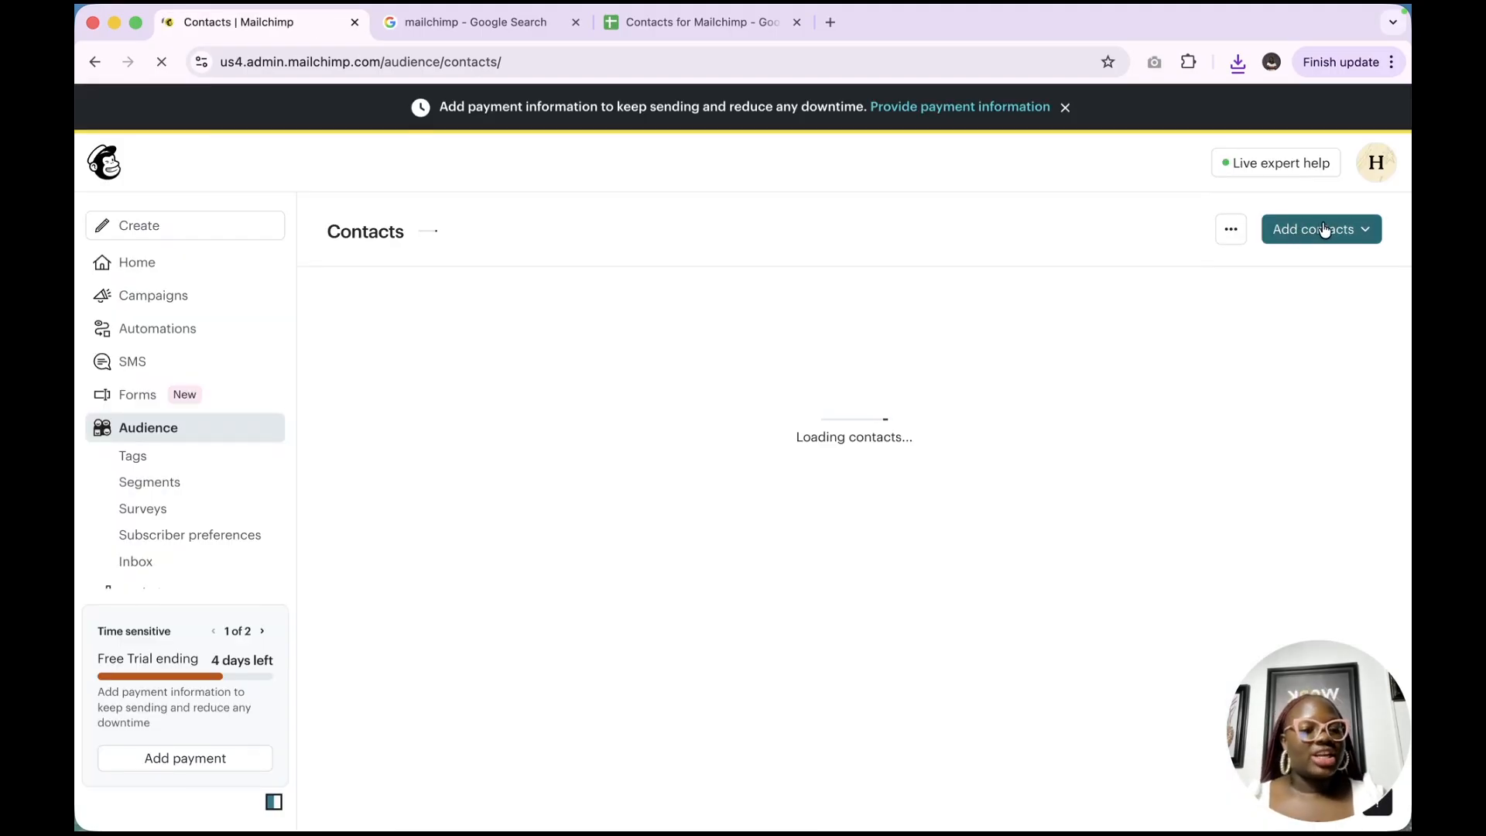
click(1313, 236)
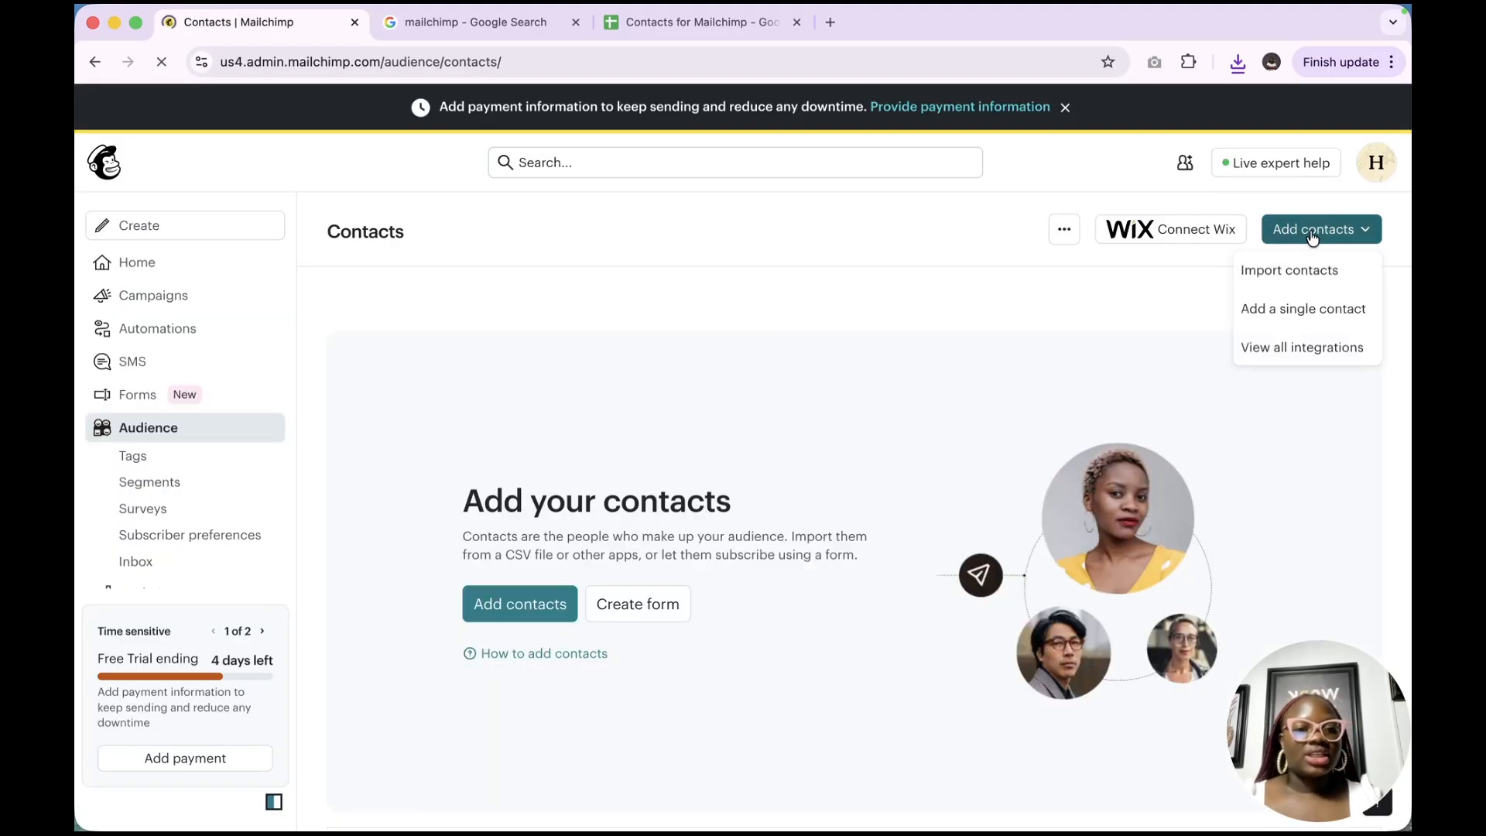
click(1291, 274)
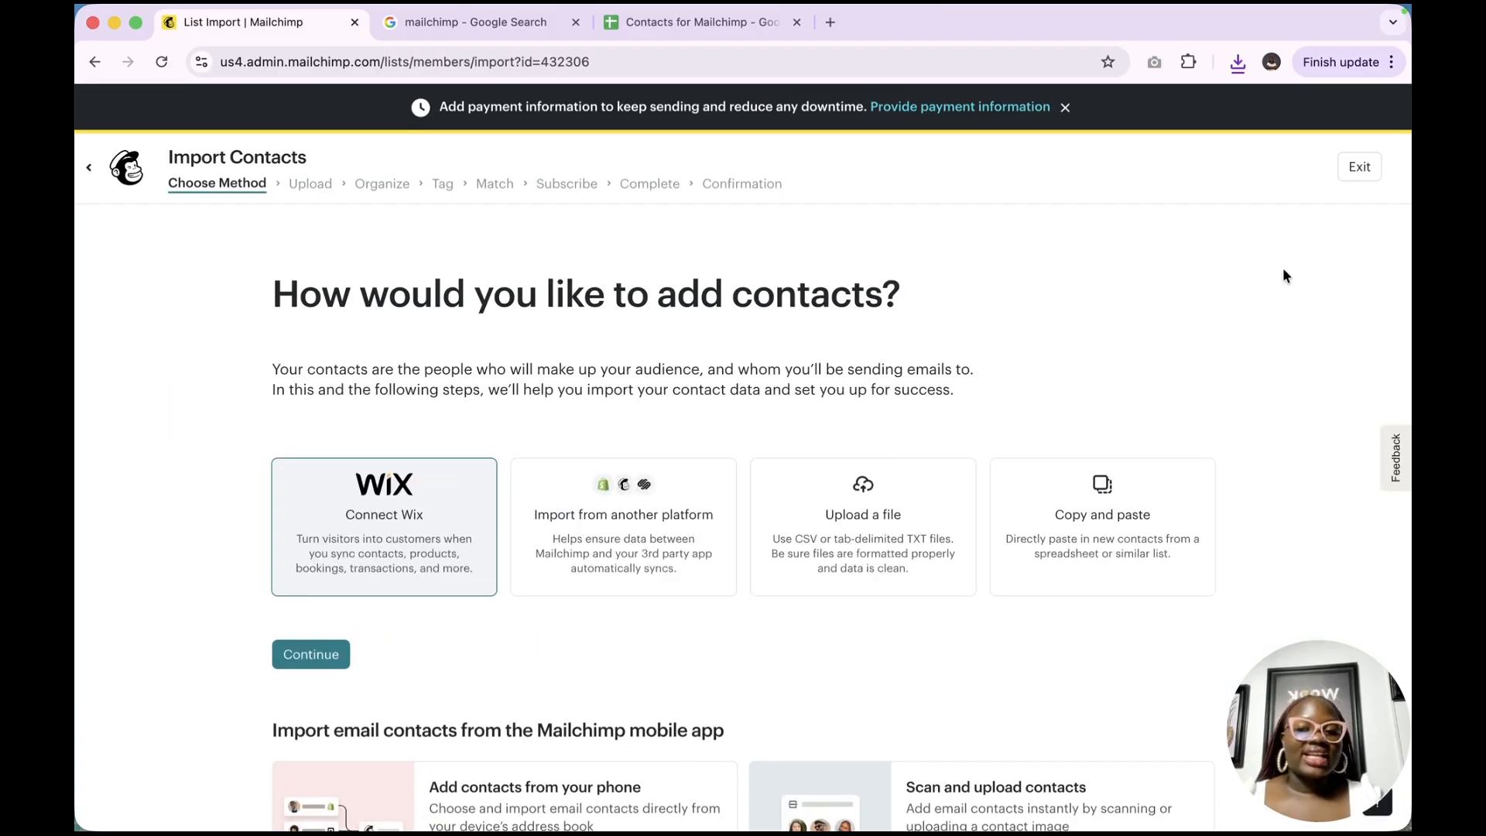
Choose file upload as the import method and submit the downloaded Contacts for Mailchimp - Sheet1.csv
scroll(996, 624, down, 3)
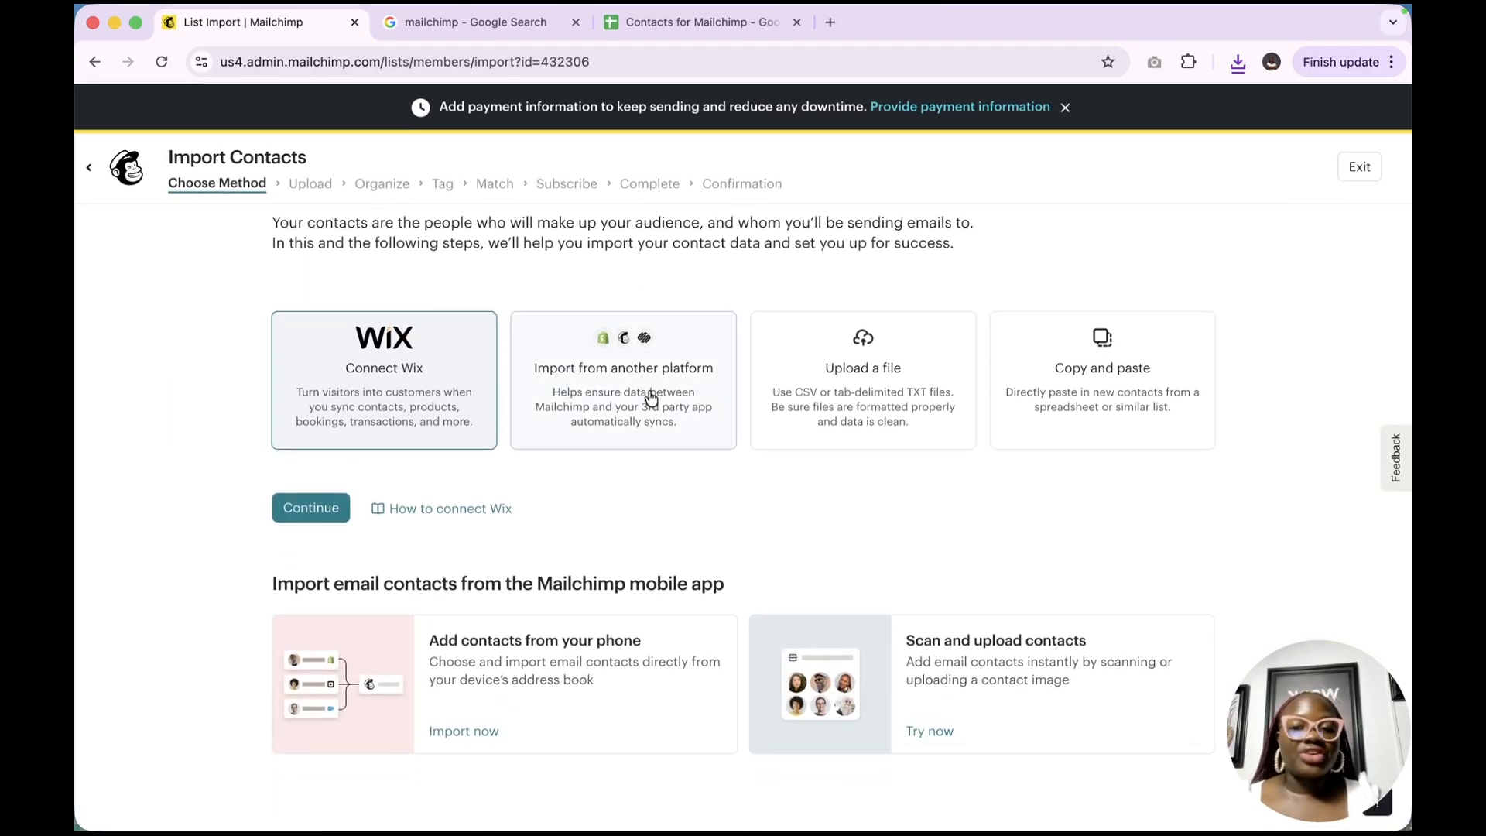
click(882, 375)
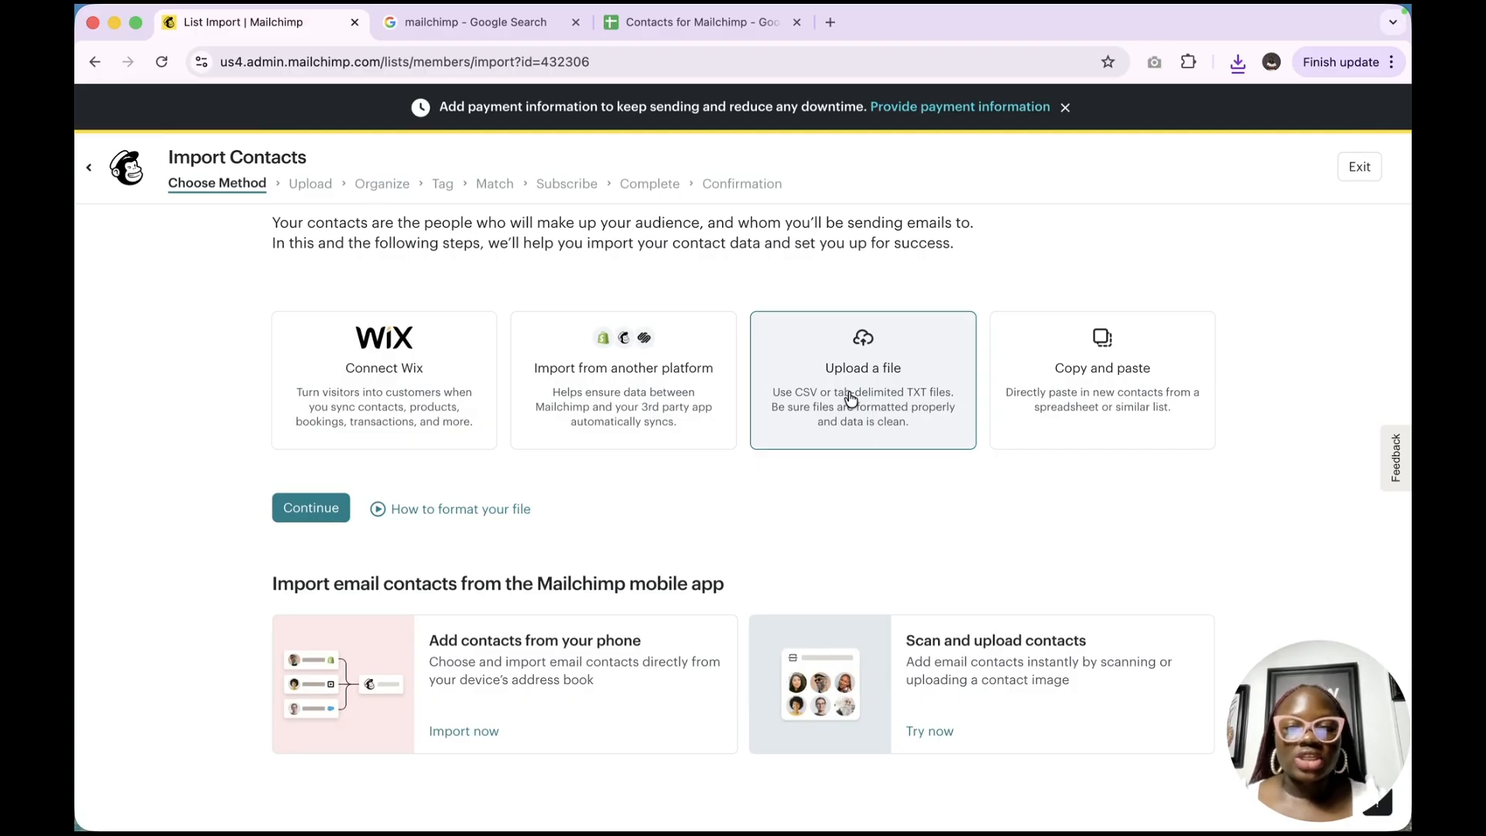
click(324, 516)
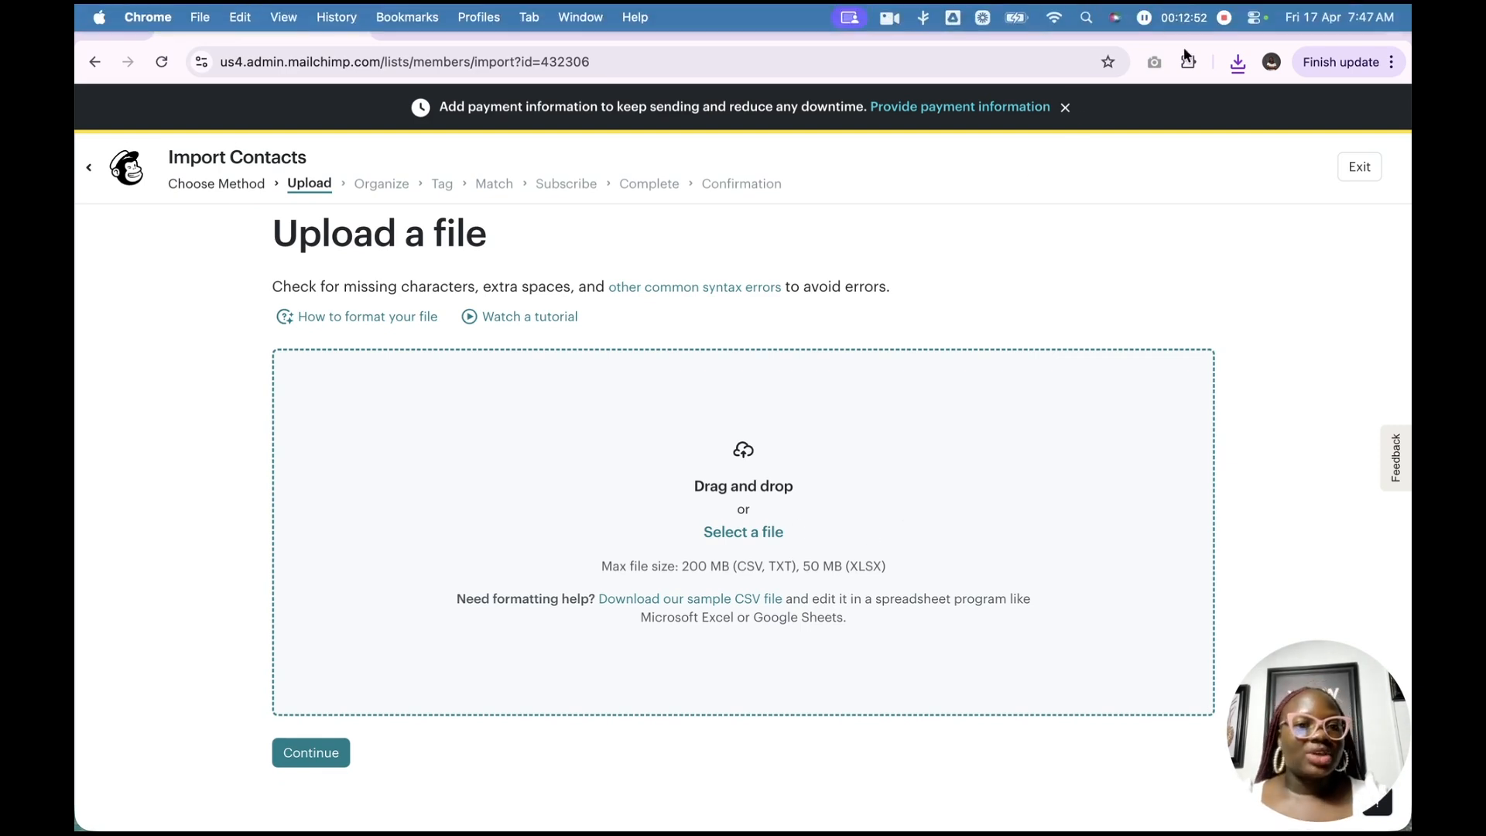
click(1246, 70)
drag(757, 512, 723, 567)
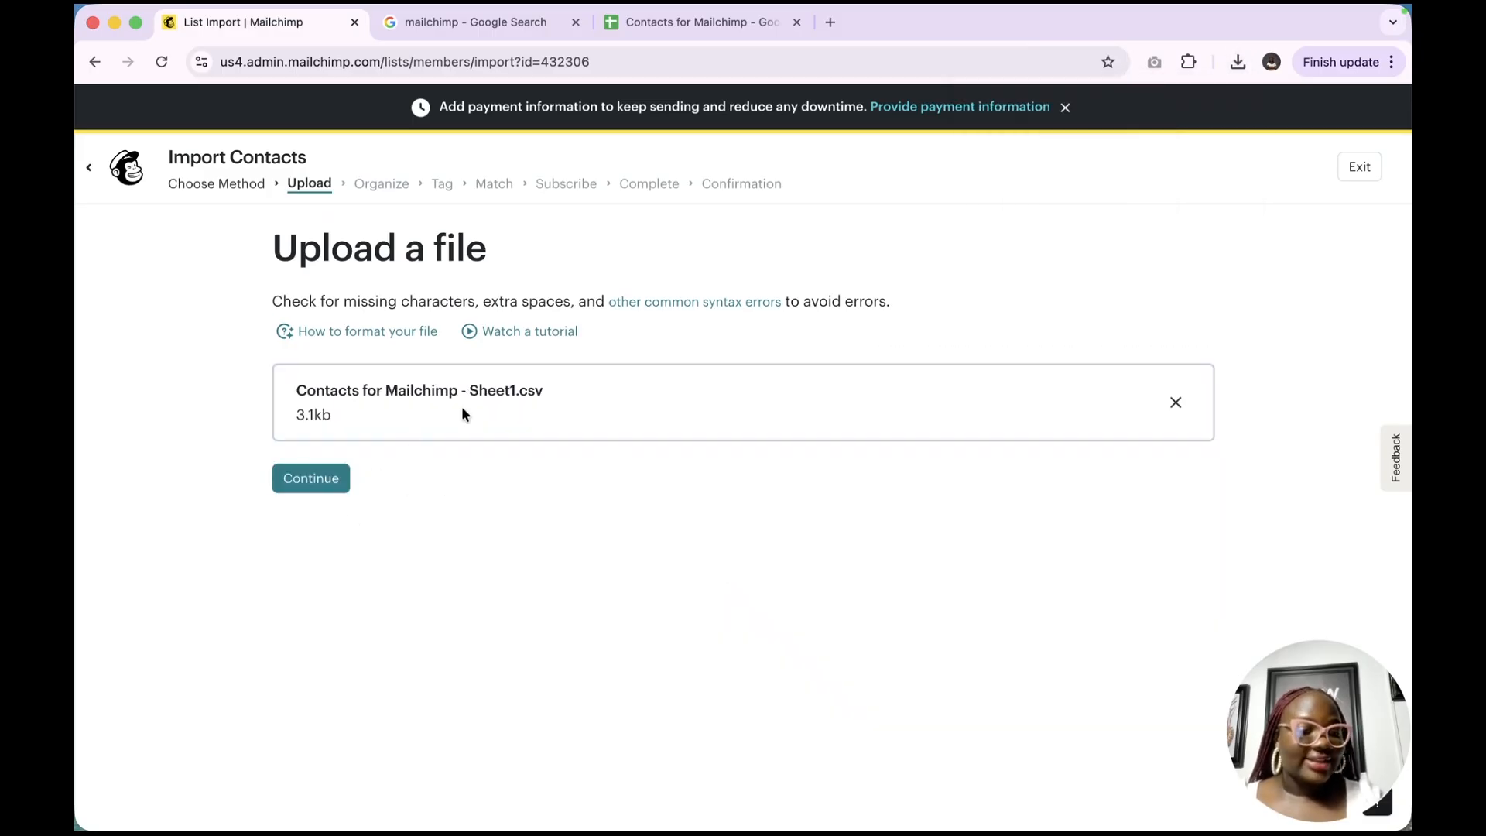
click(324, 478)
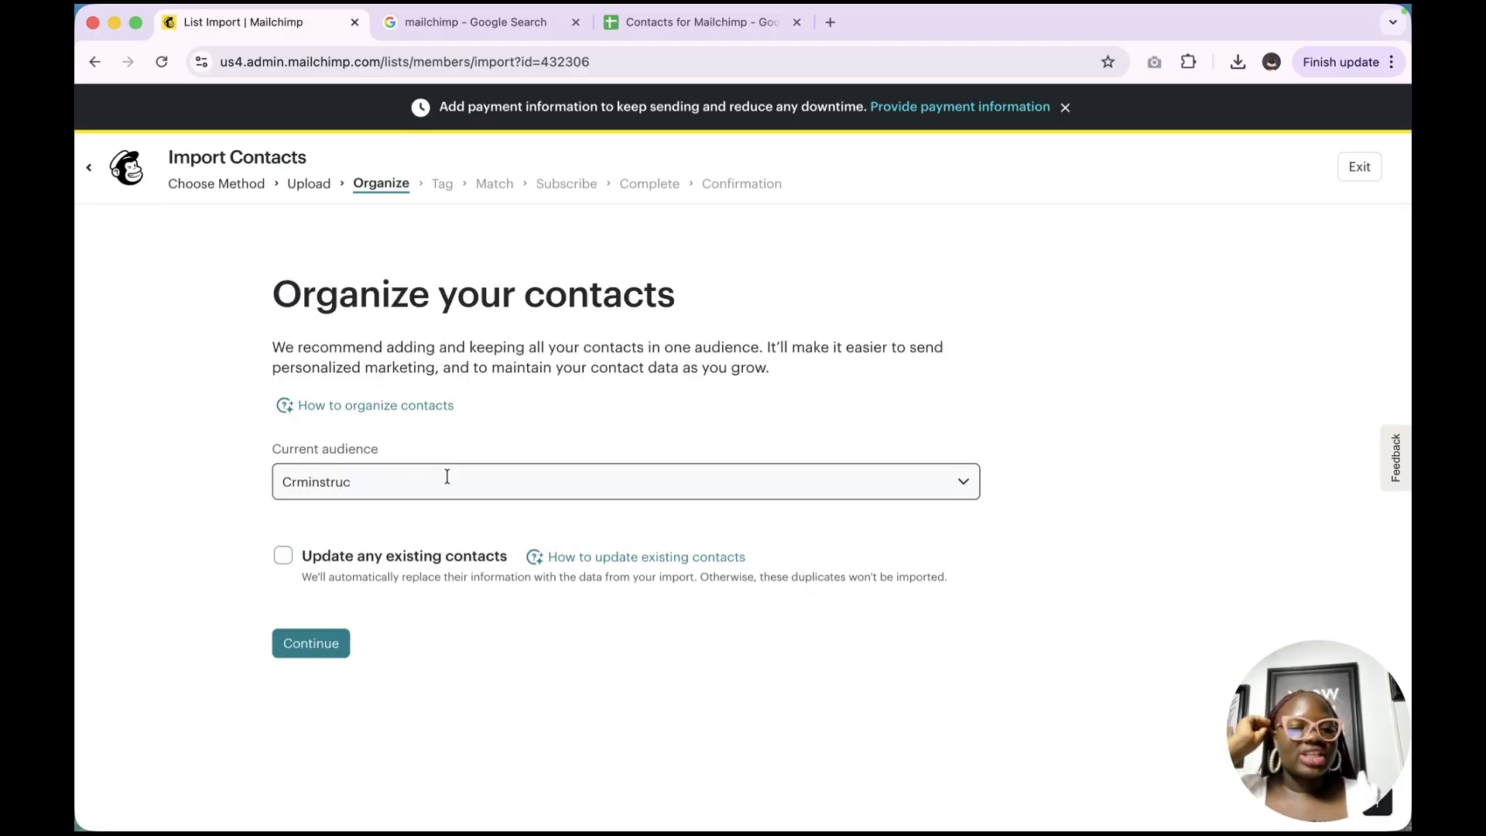
Assign the import to the Crminstruc audience and enable updating any existing contacts
click(447, 478)
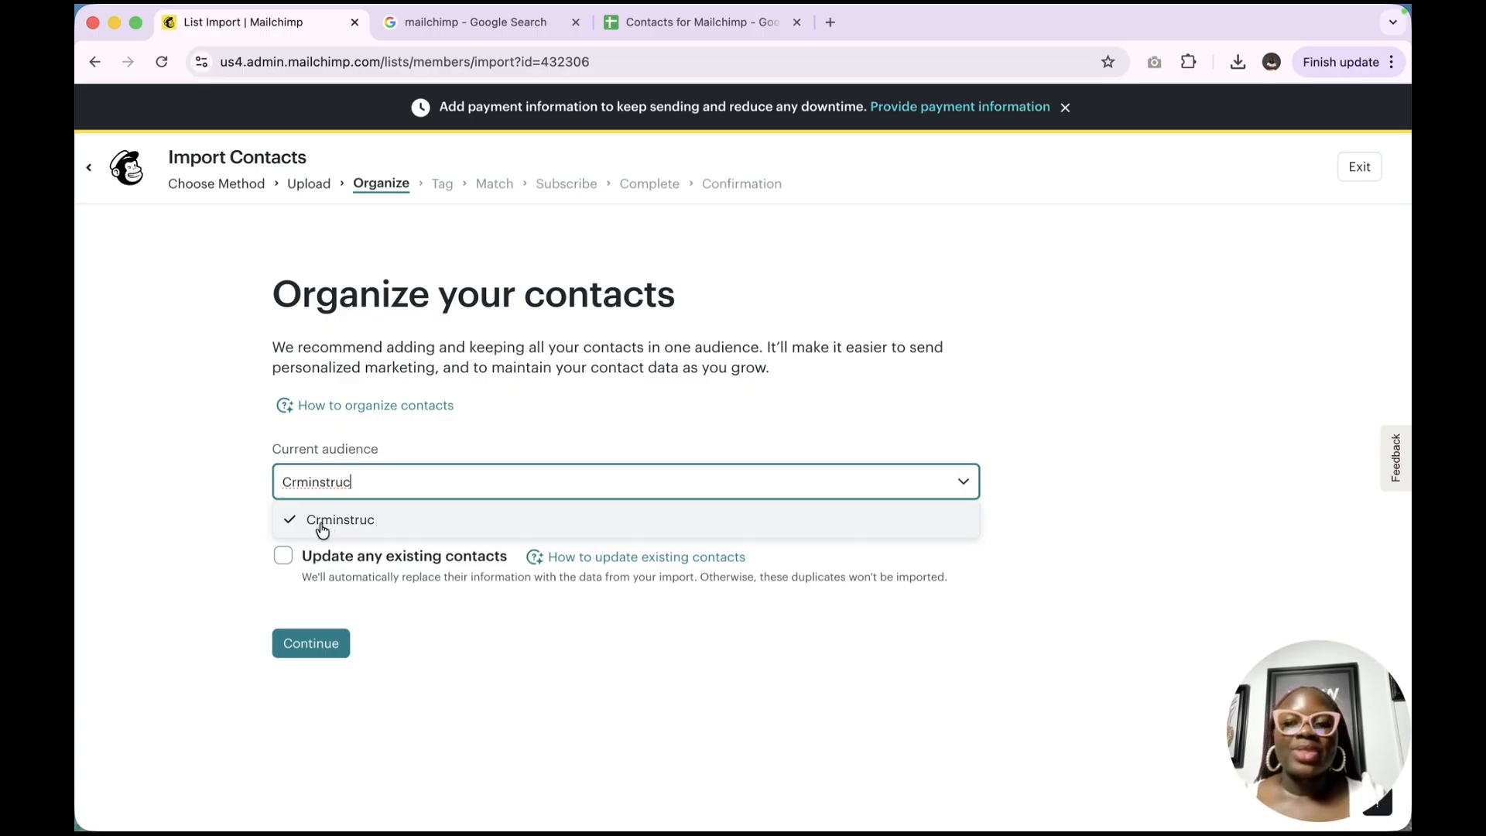
click(340, 521)
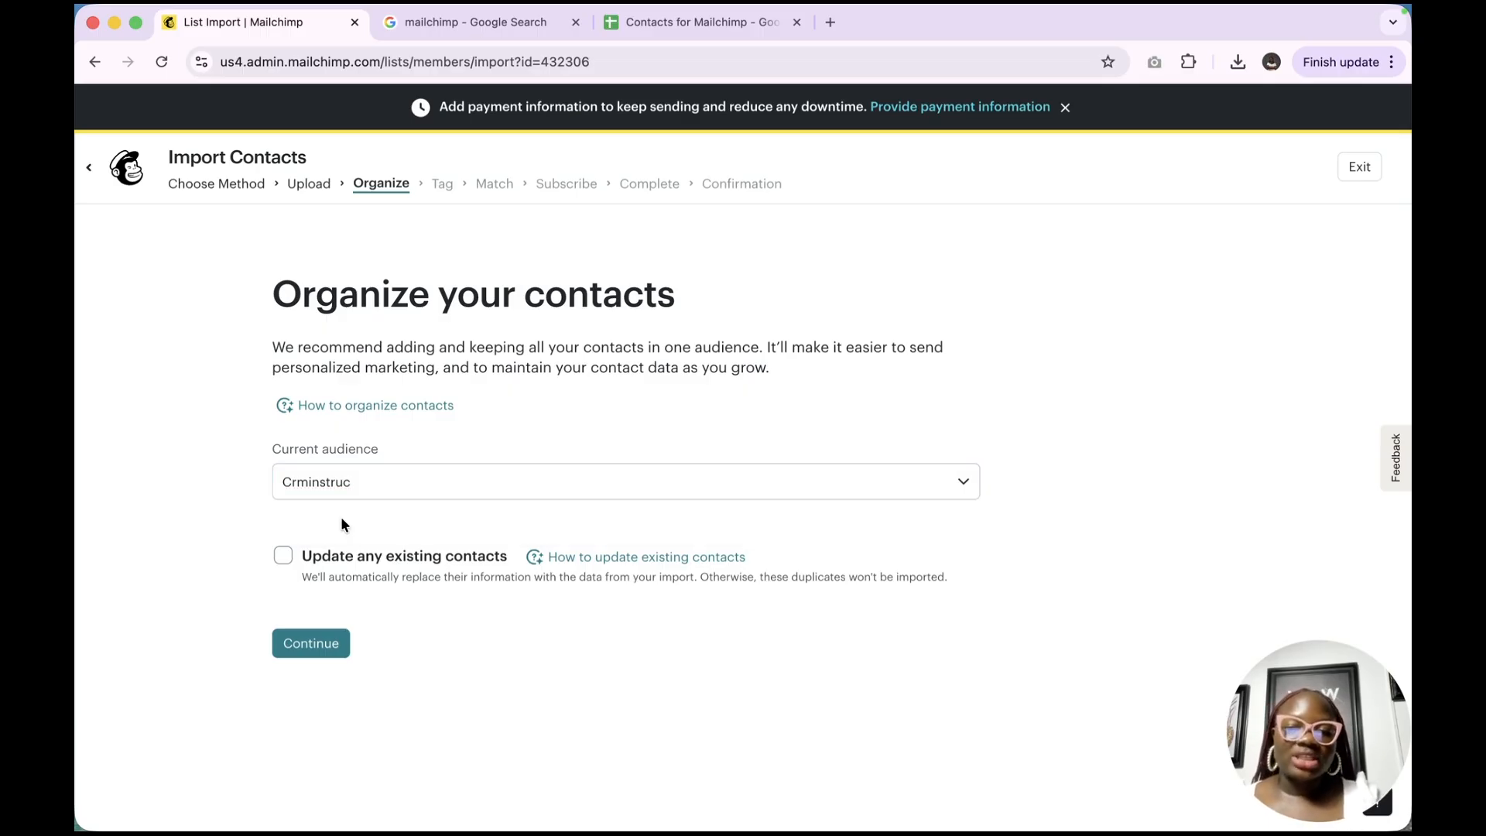
click(283, 558)
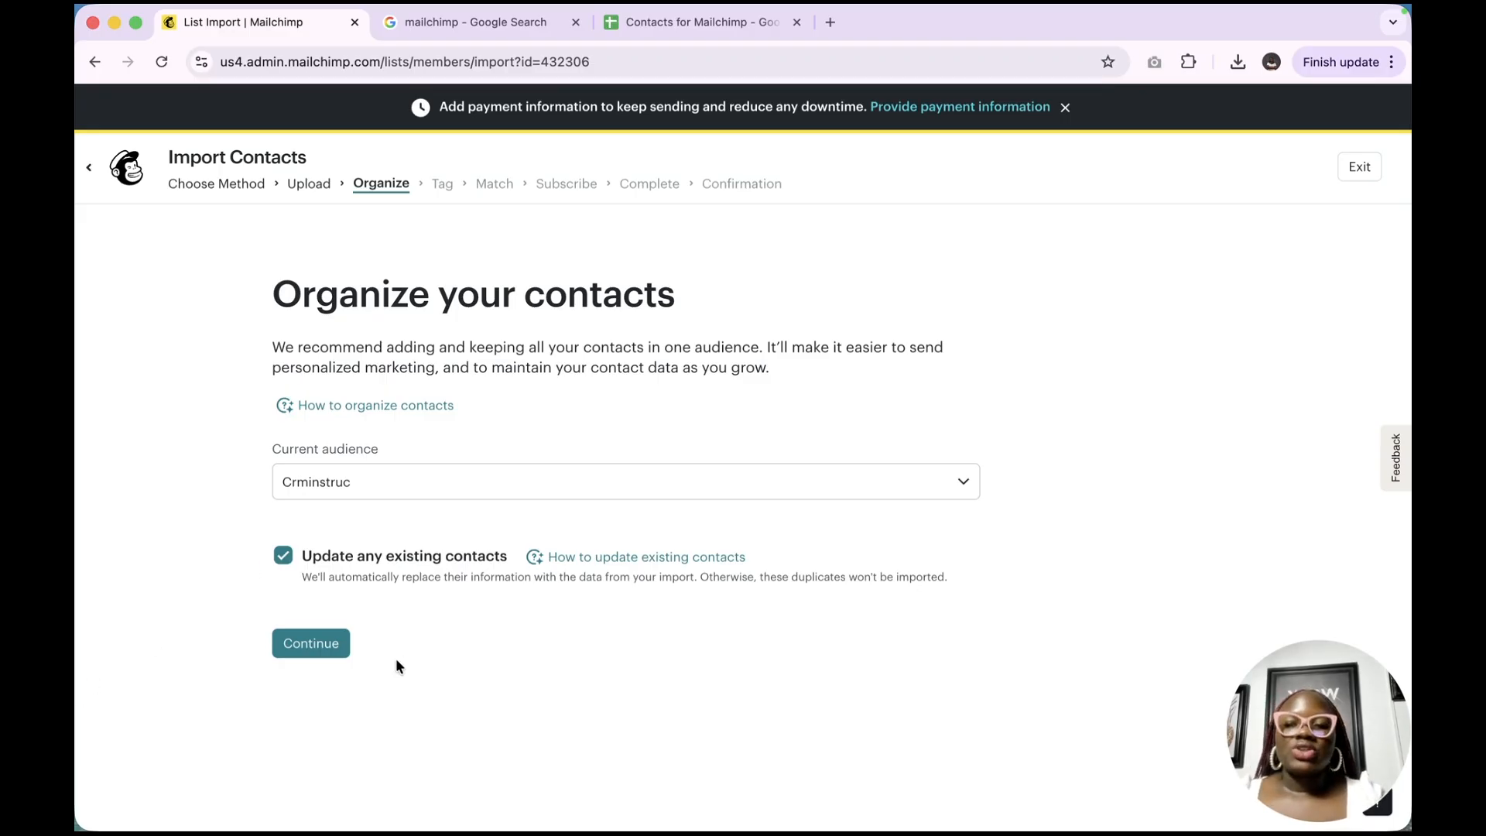
click(320, 654)
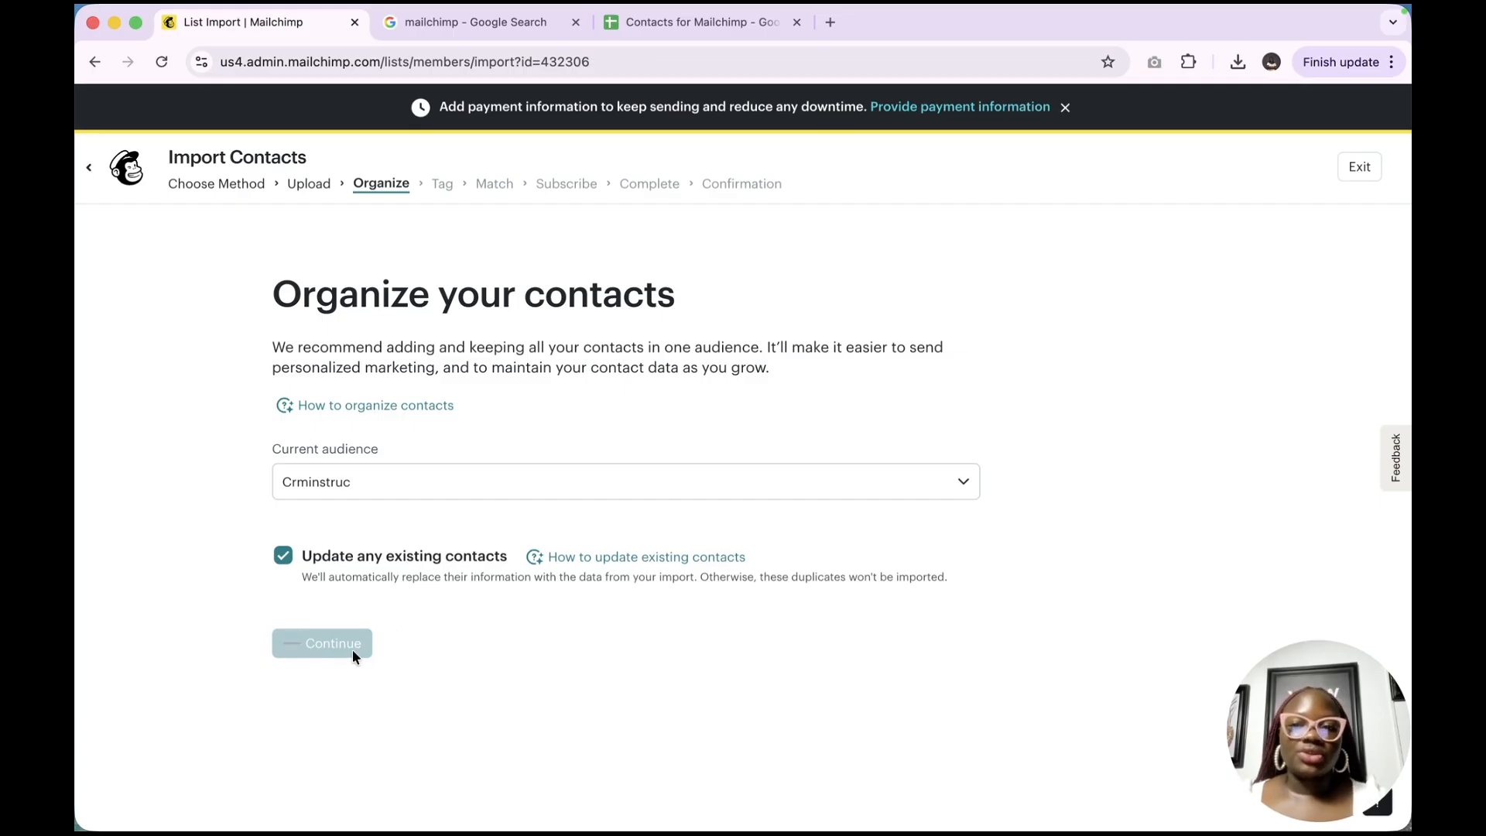
Create a "New Lead" tag for the imported contacts and proceed to column matching
click(534, 496)
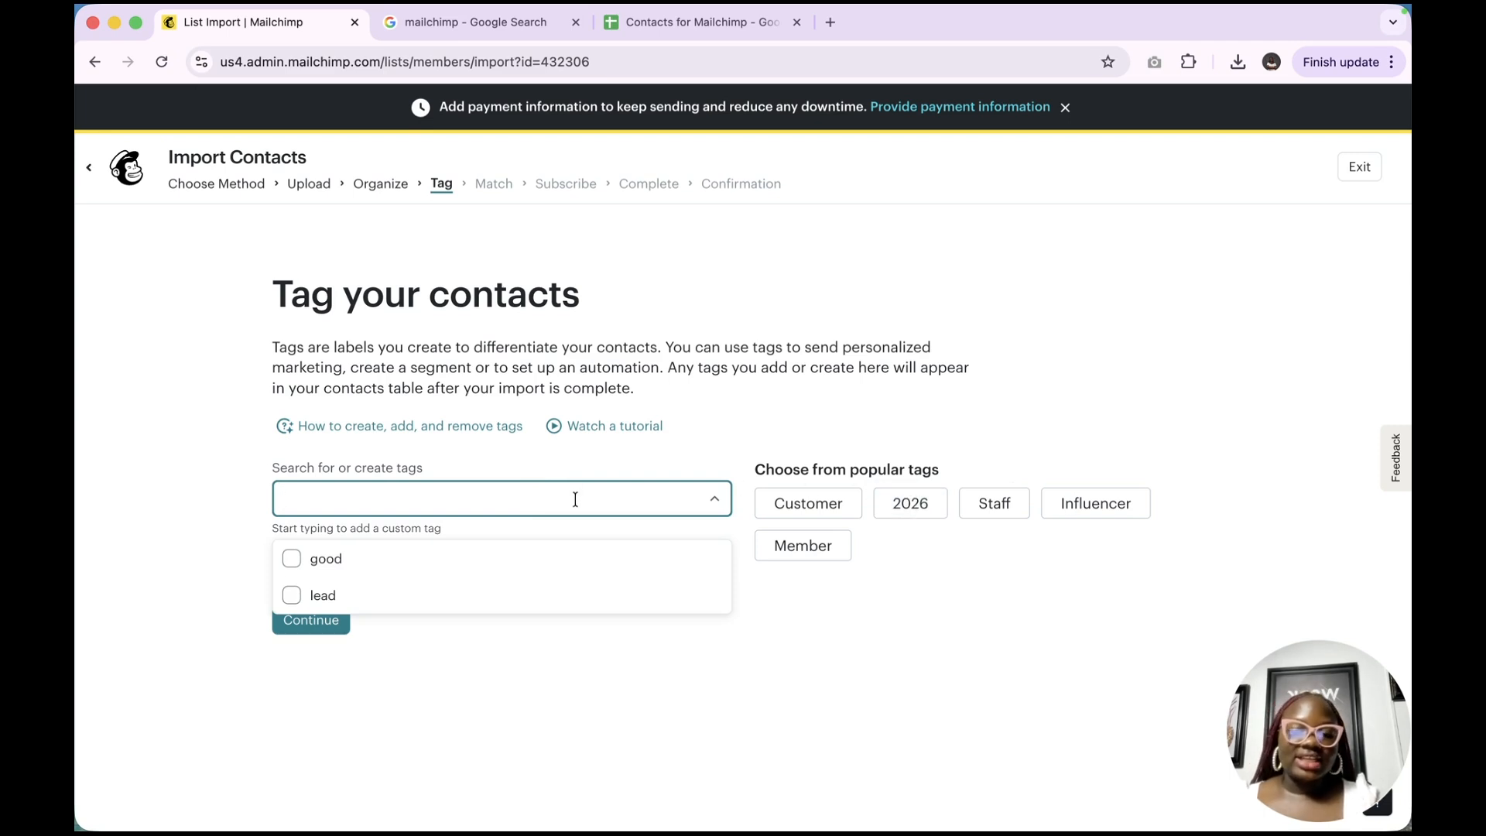
text(N)
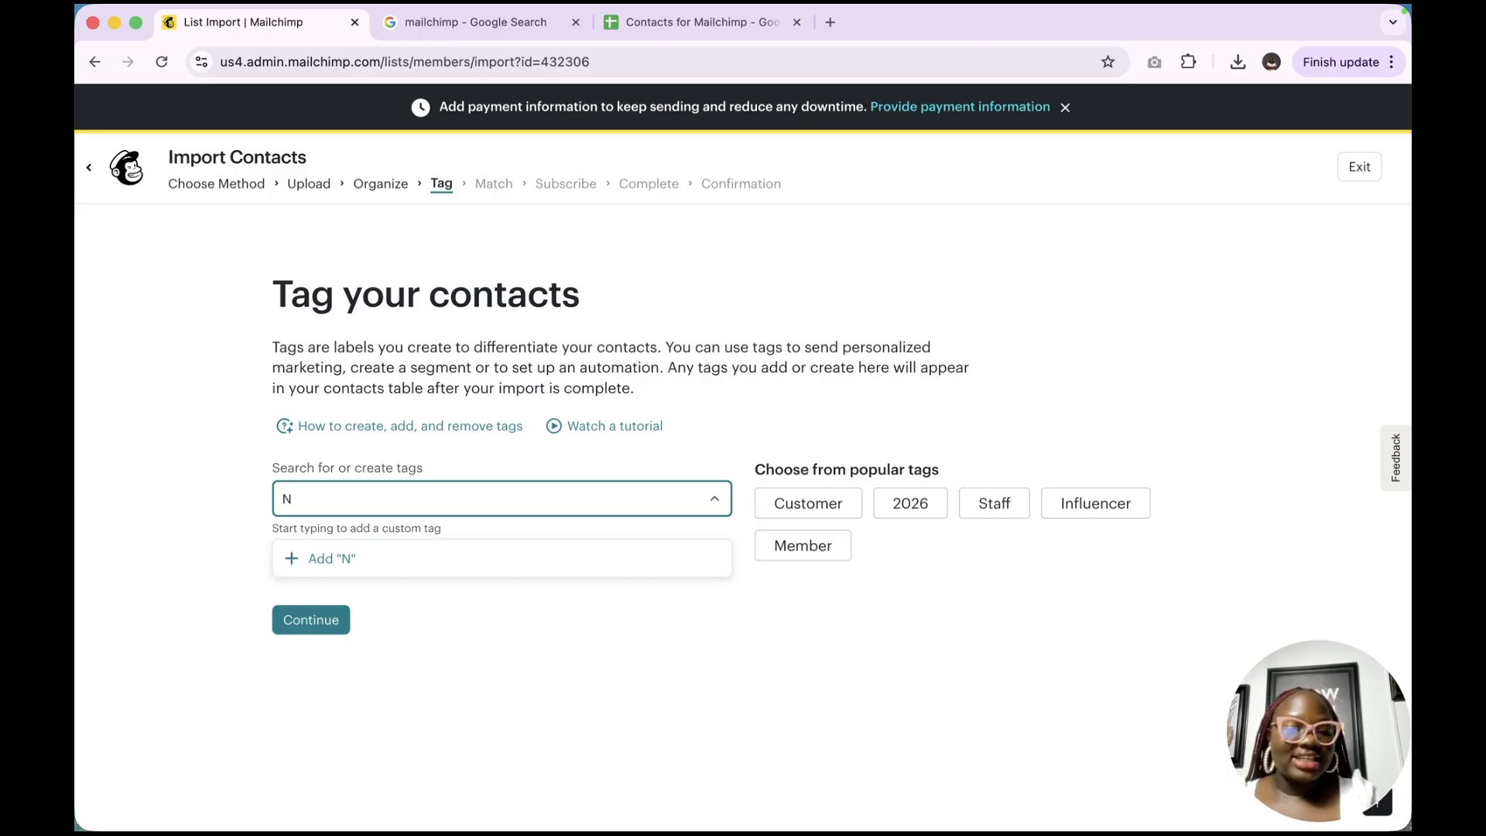
text(ew )
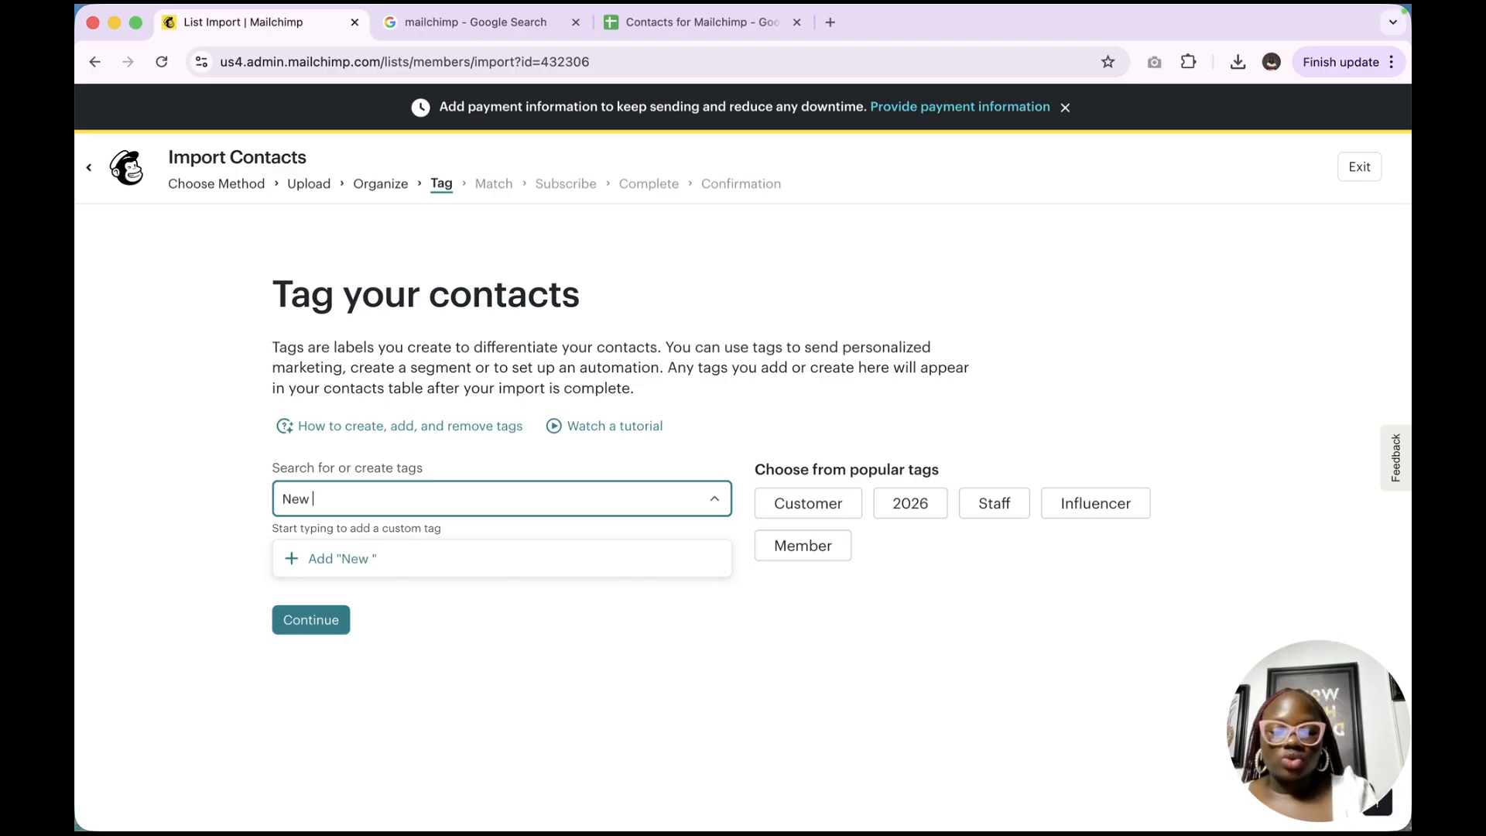
text(Lead)
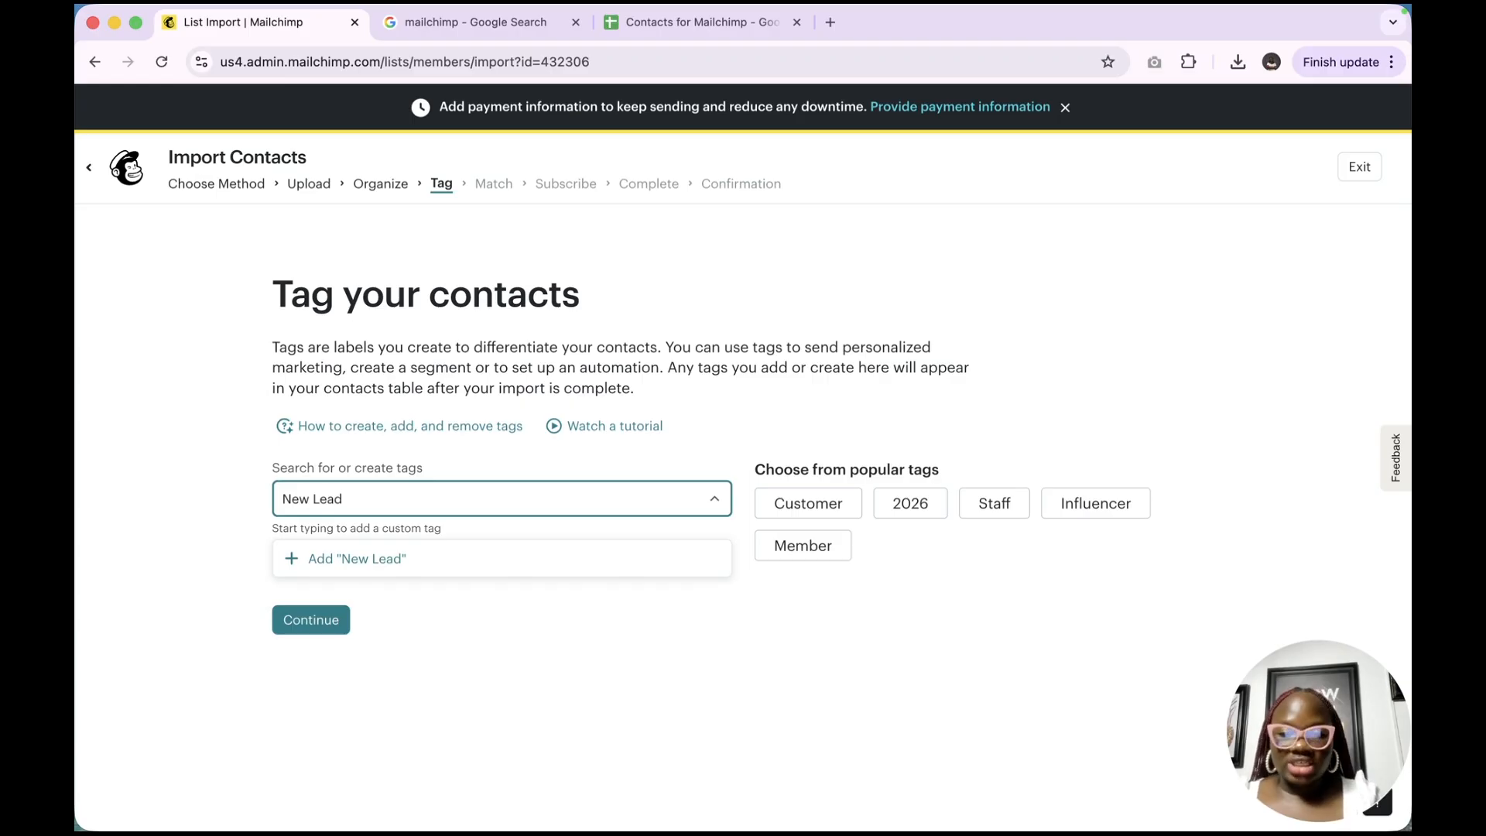
click(383, 558)
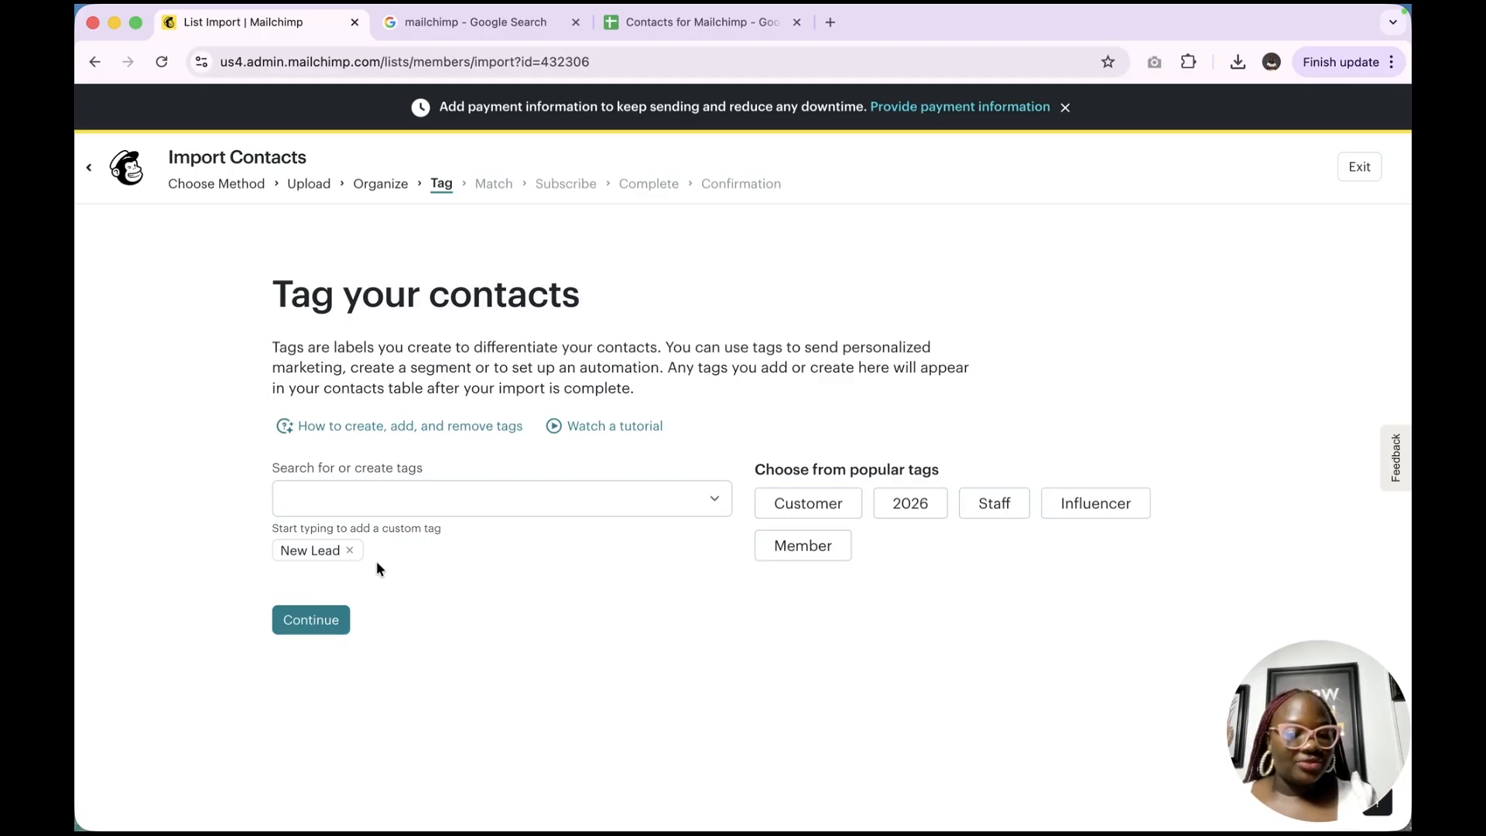
click(313, 624)
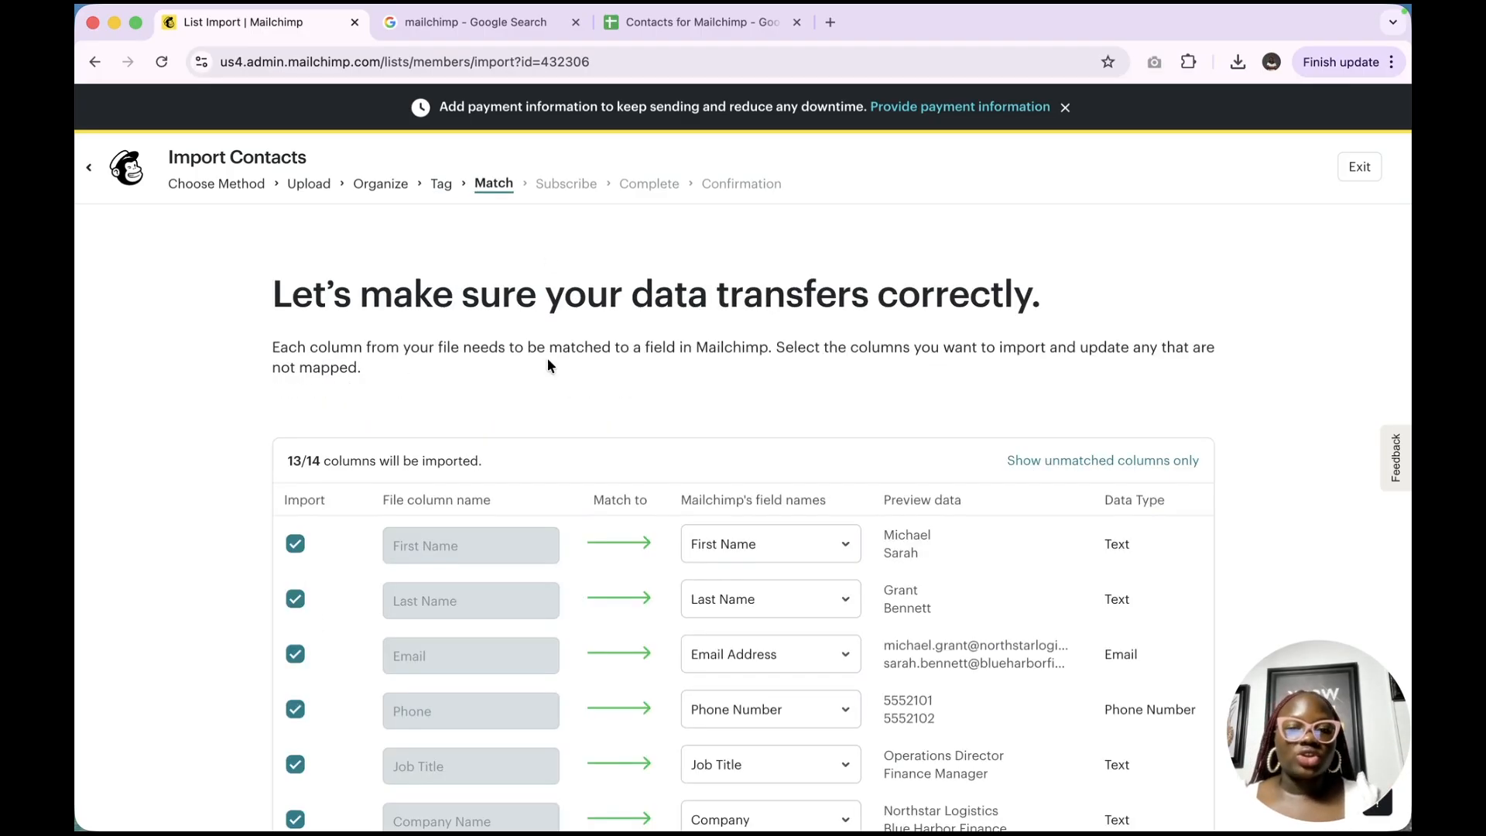
Review the column matches, include the Country column in the import and match it to the Address field
scroll(547, 357, down, 2)
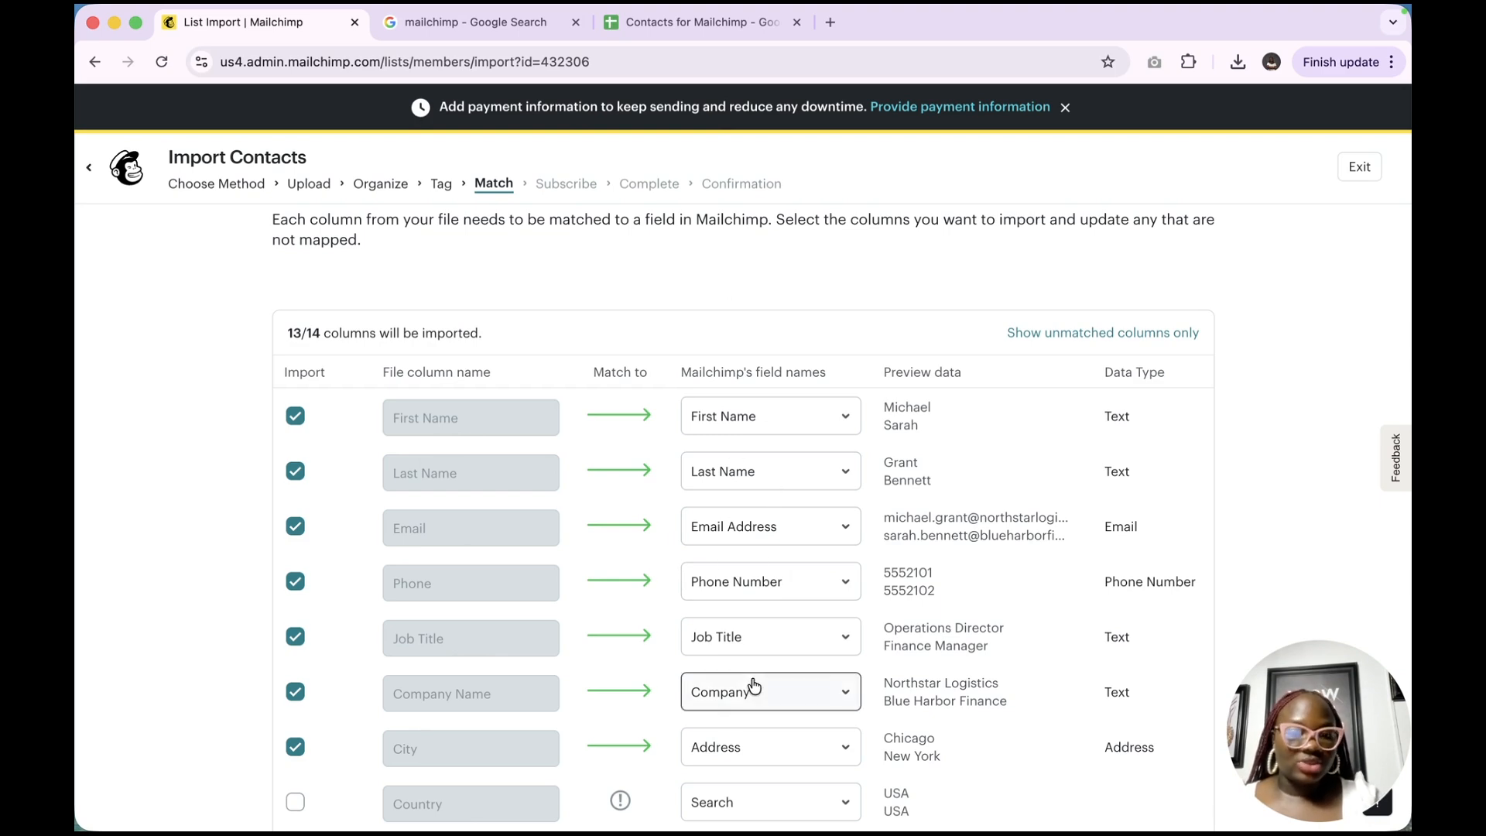
scroll(755, 686, down, 2)
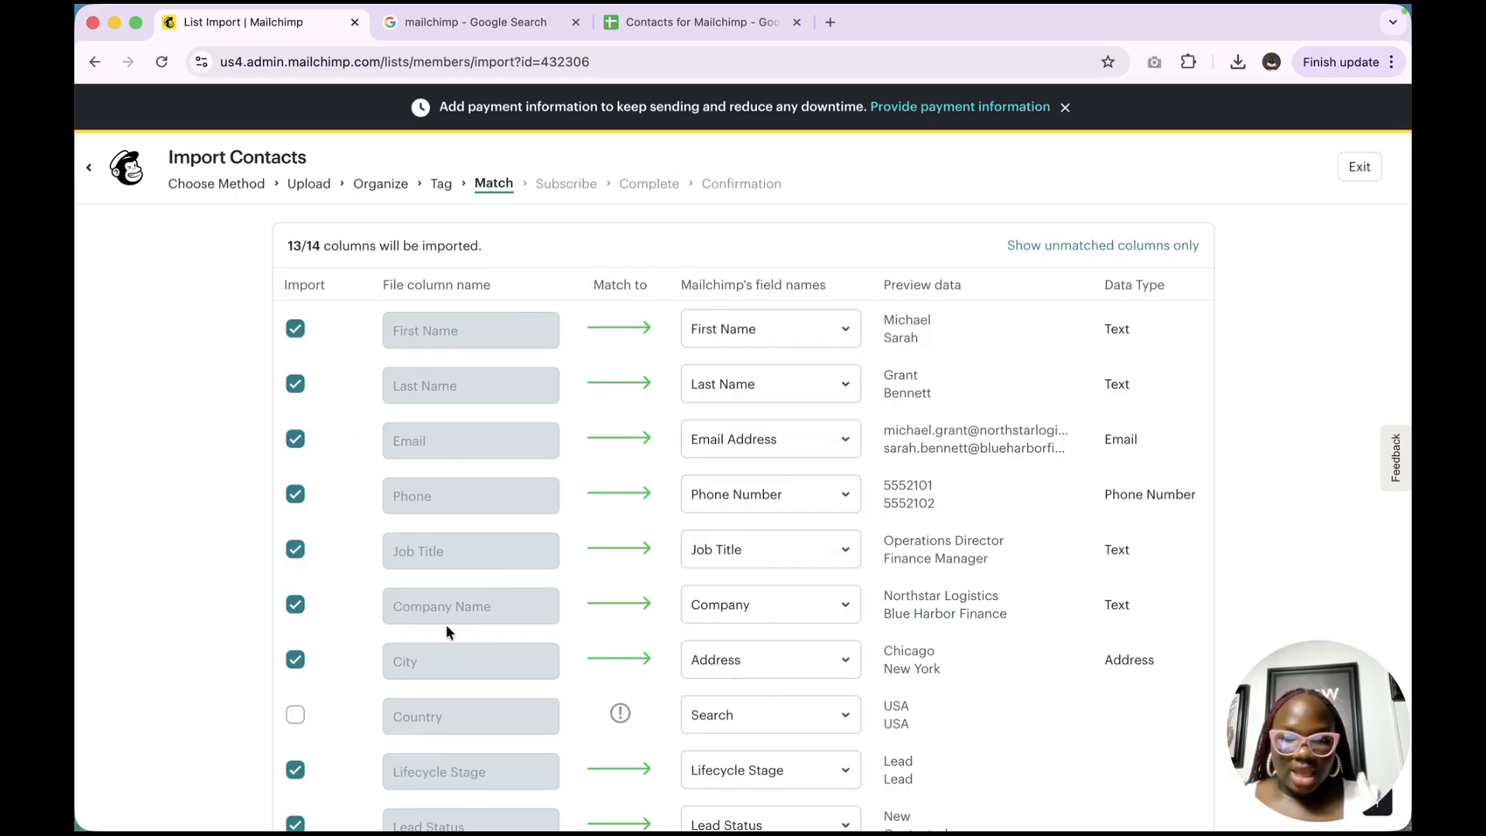
scroll(573, 618, down, 5)
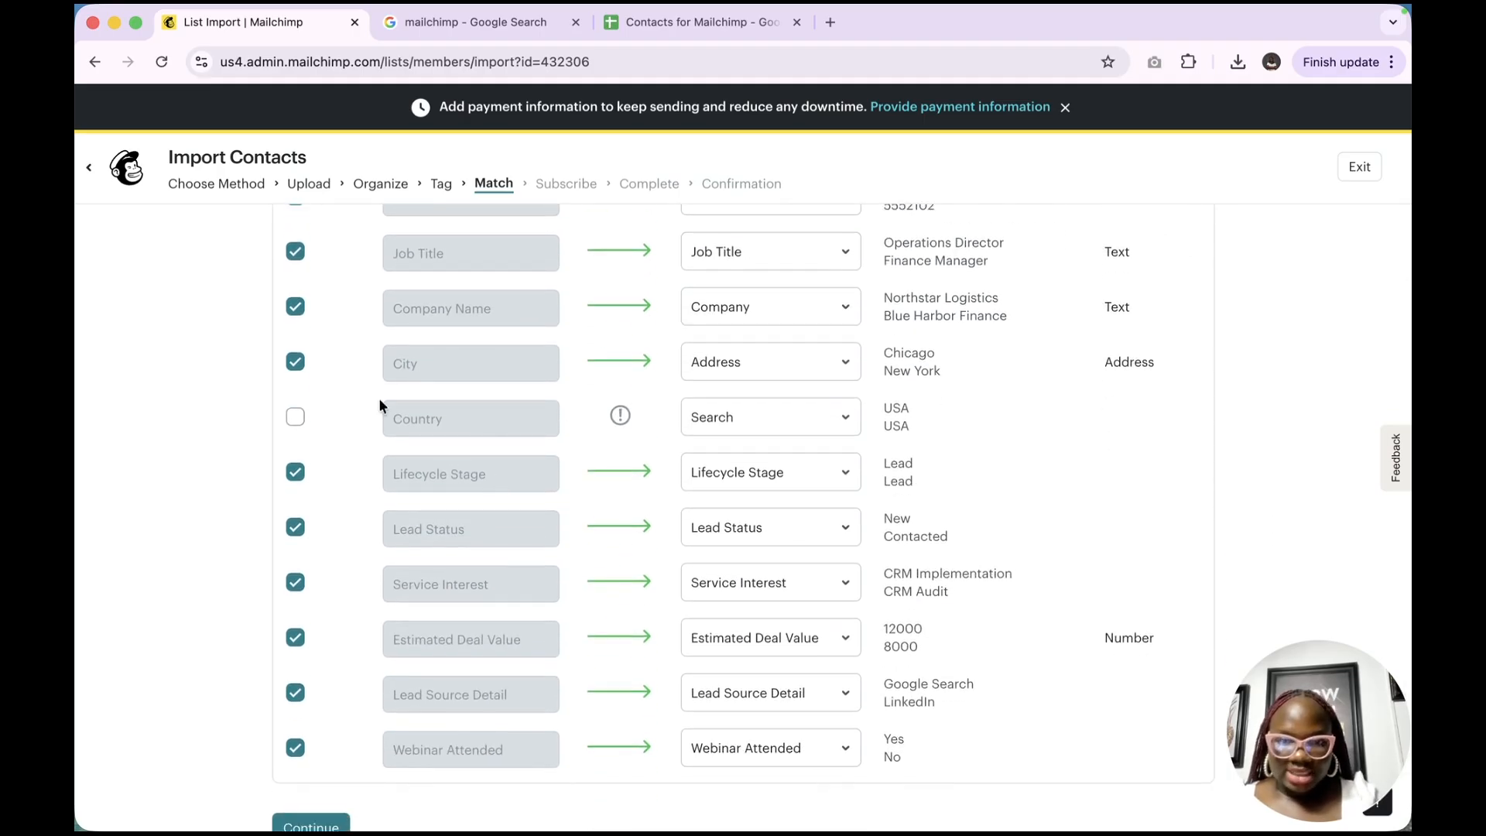
click(294, 420)
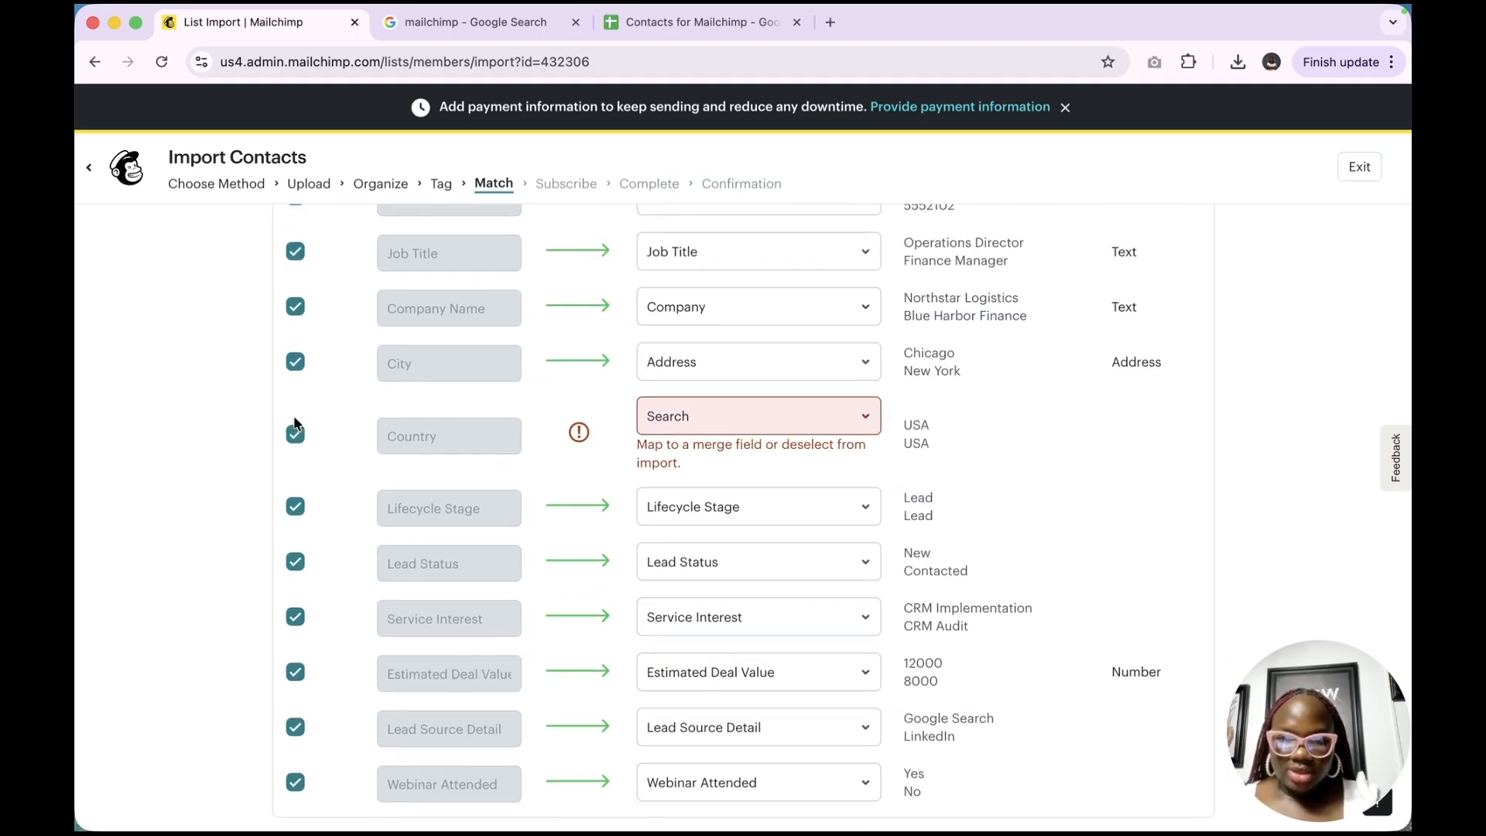
click(743, 426)
click(704, 660)
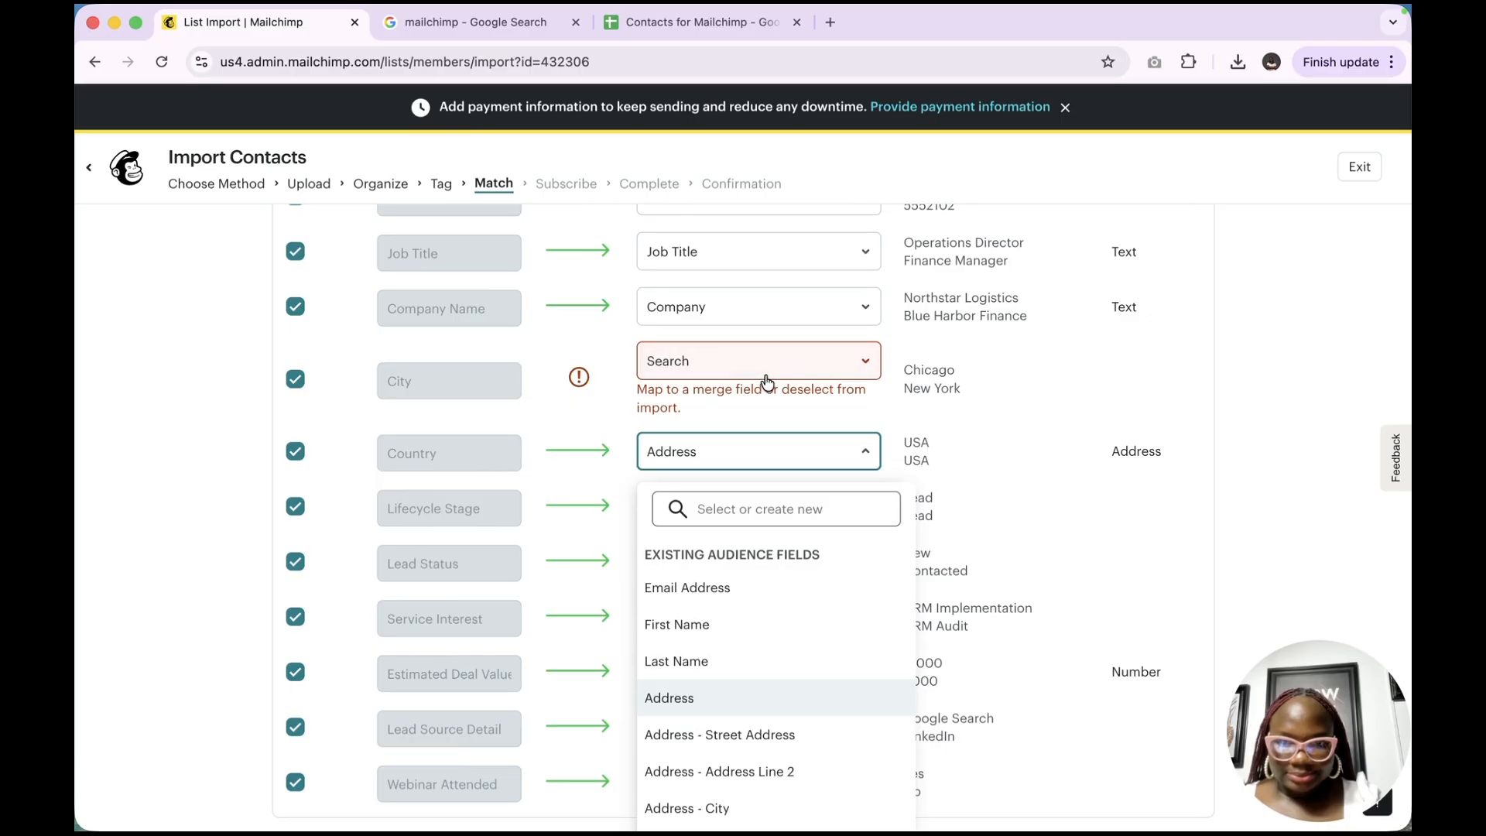
scroll(766, 382, up, 2)
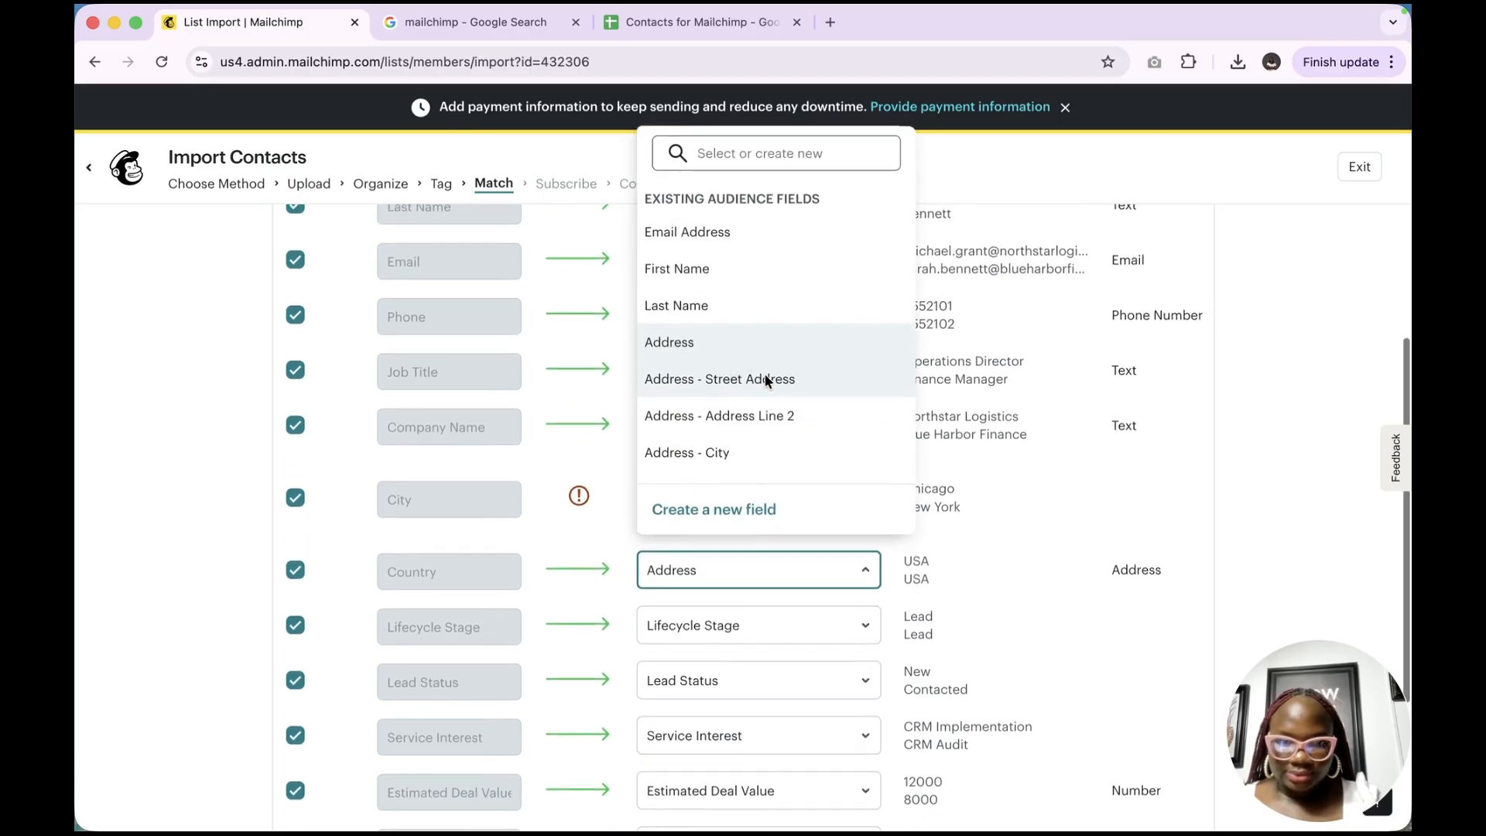
scroll(765, 379, down, 1)
click(964, 565)
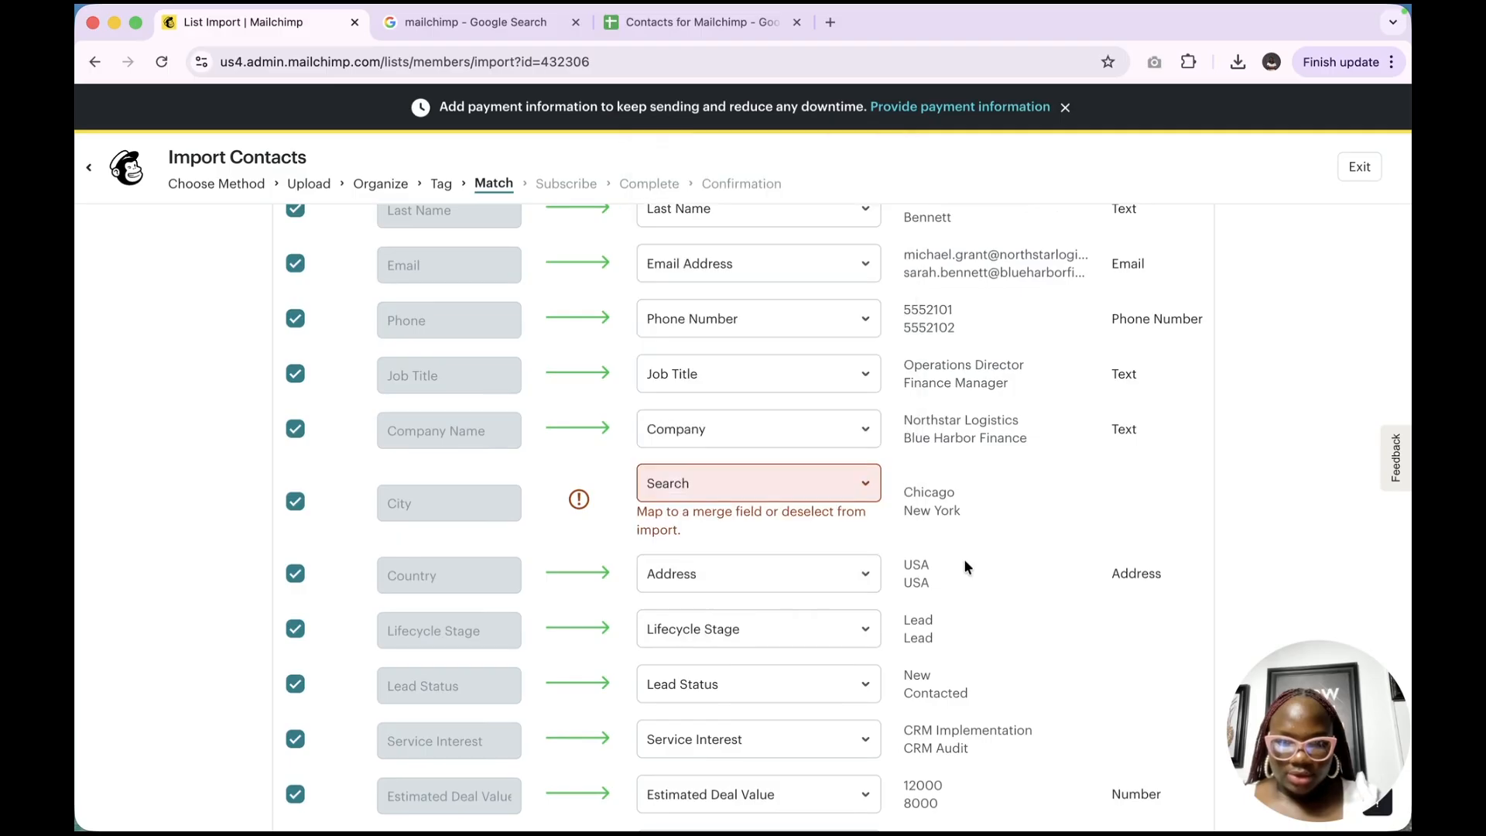
Match the City column to the Address - City audience field
scroll(753, 391, down, 2)
scroll(753, 390, up, 4)
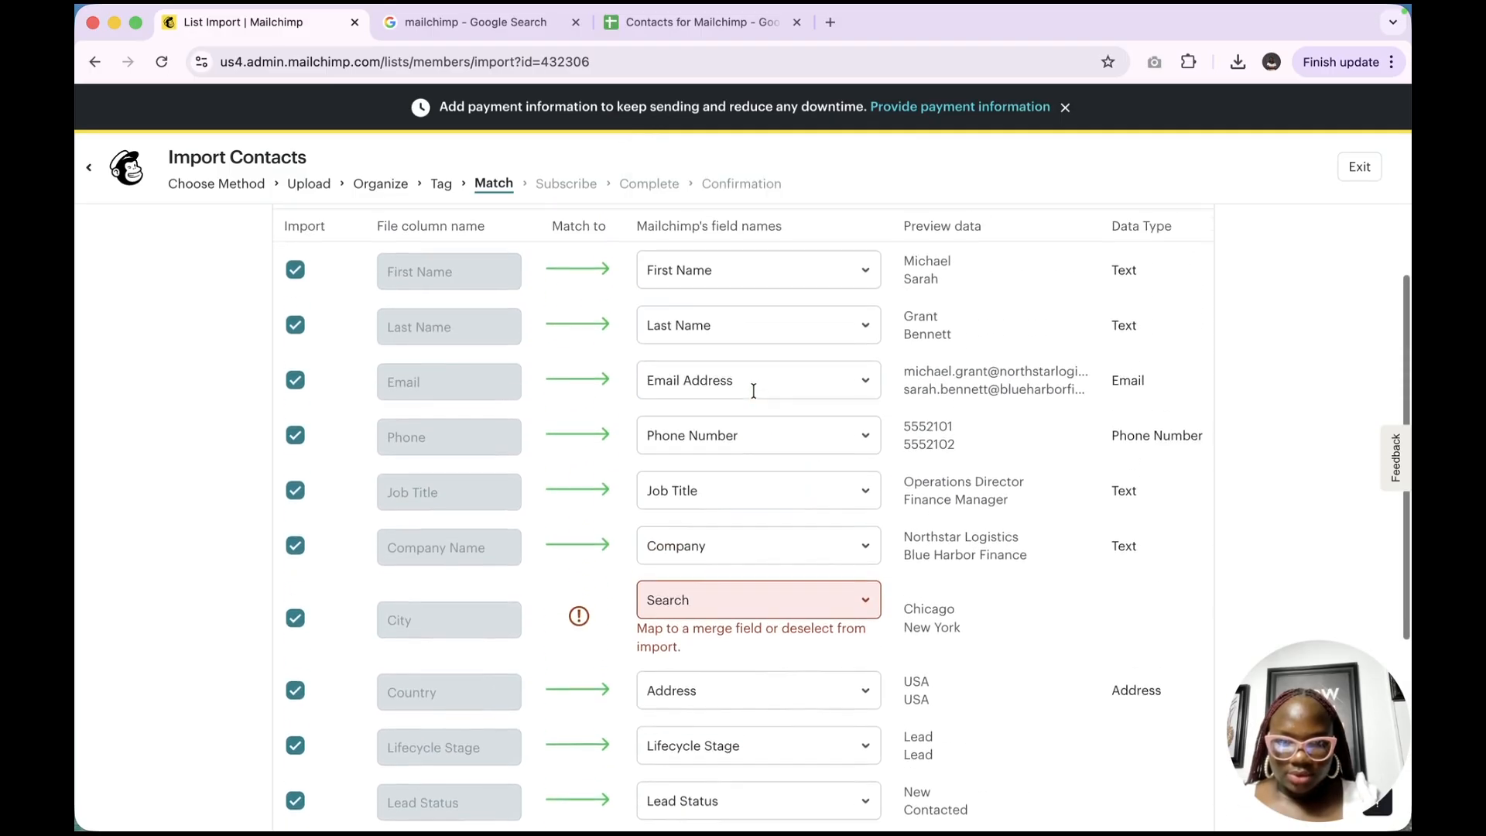
scroll(754, 393, down, 1)
scroll(755, 395, down, 3)
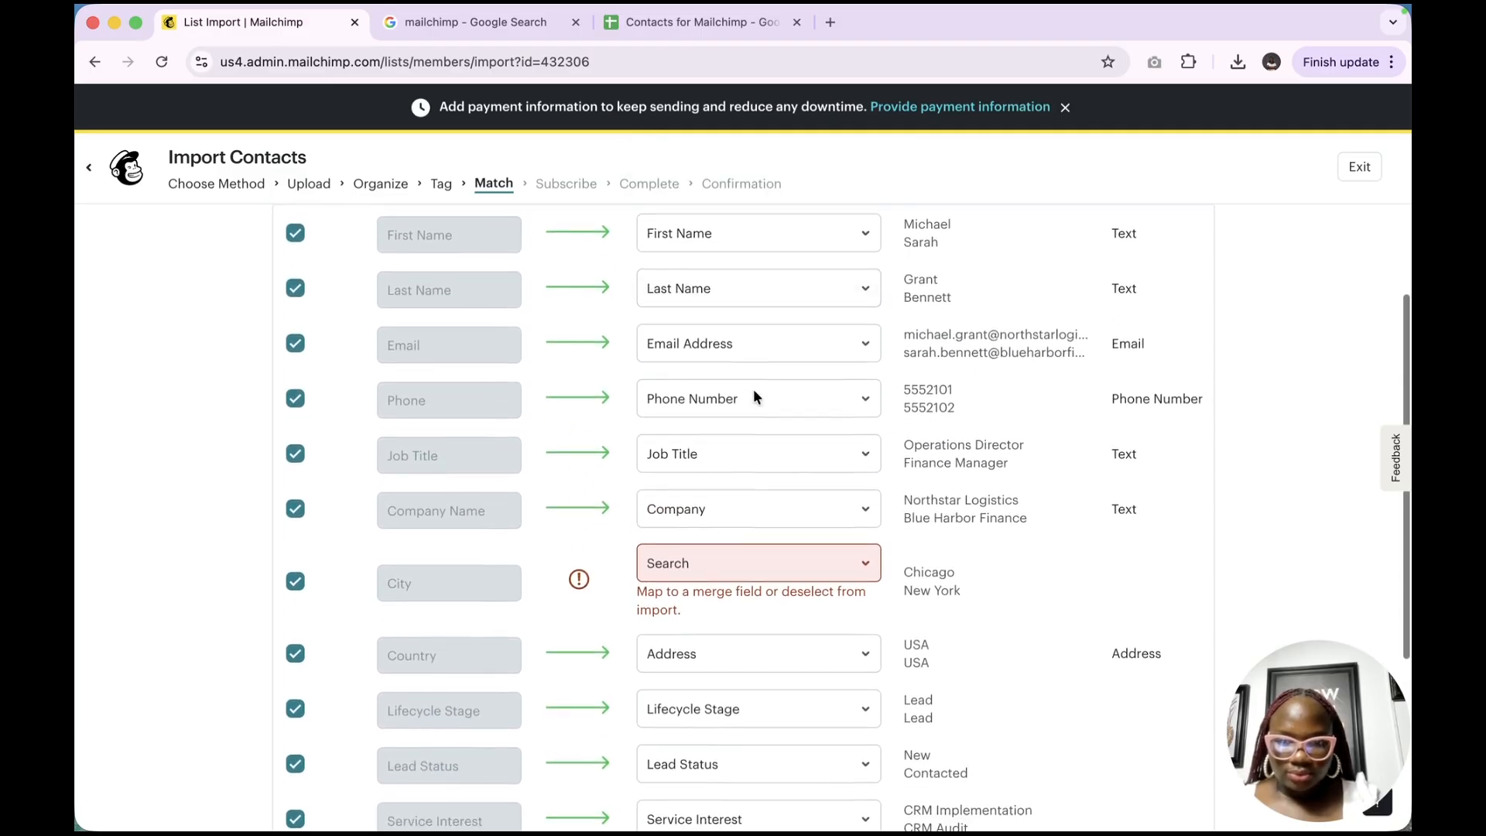
click(699, 473)
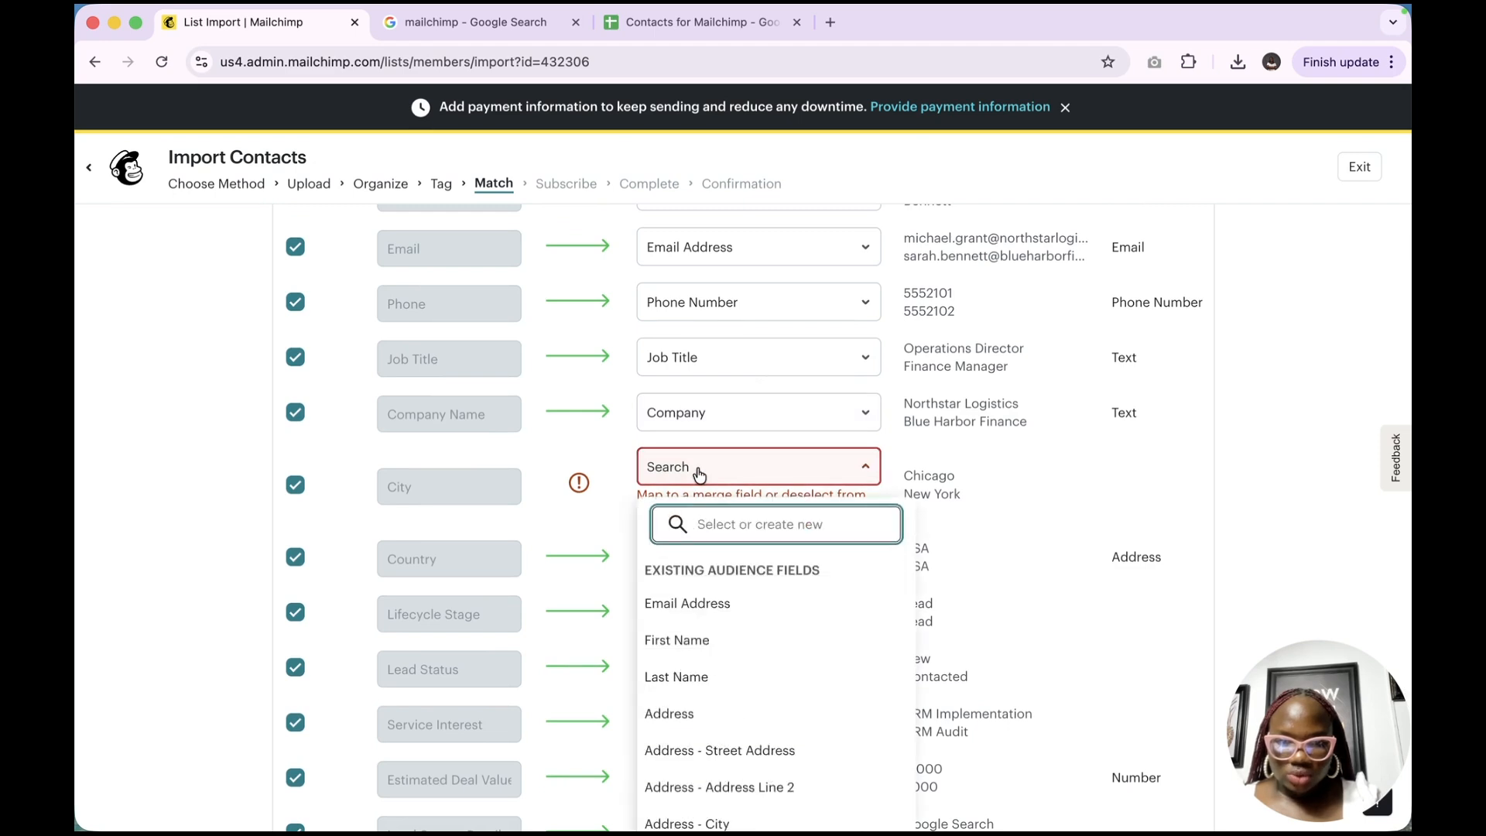
scroll(671, 727, down, 3)
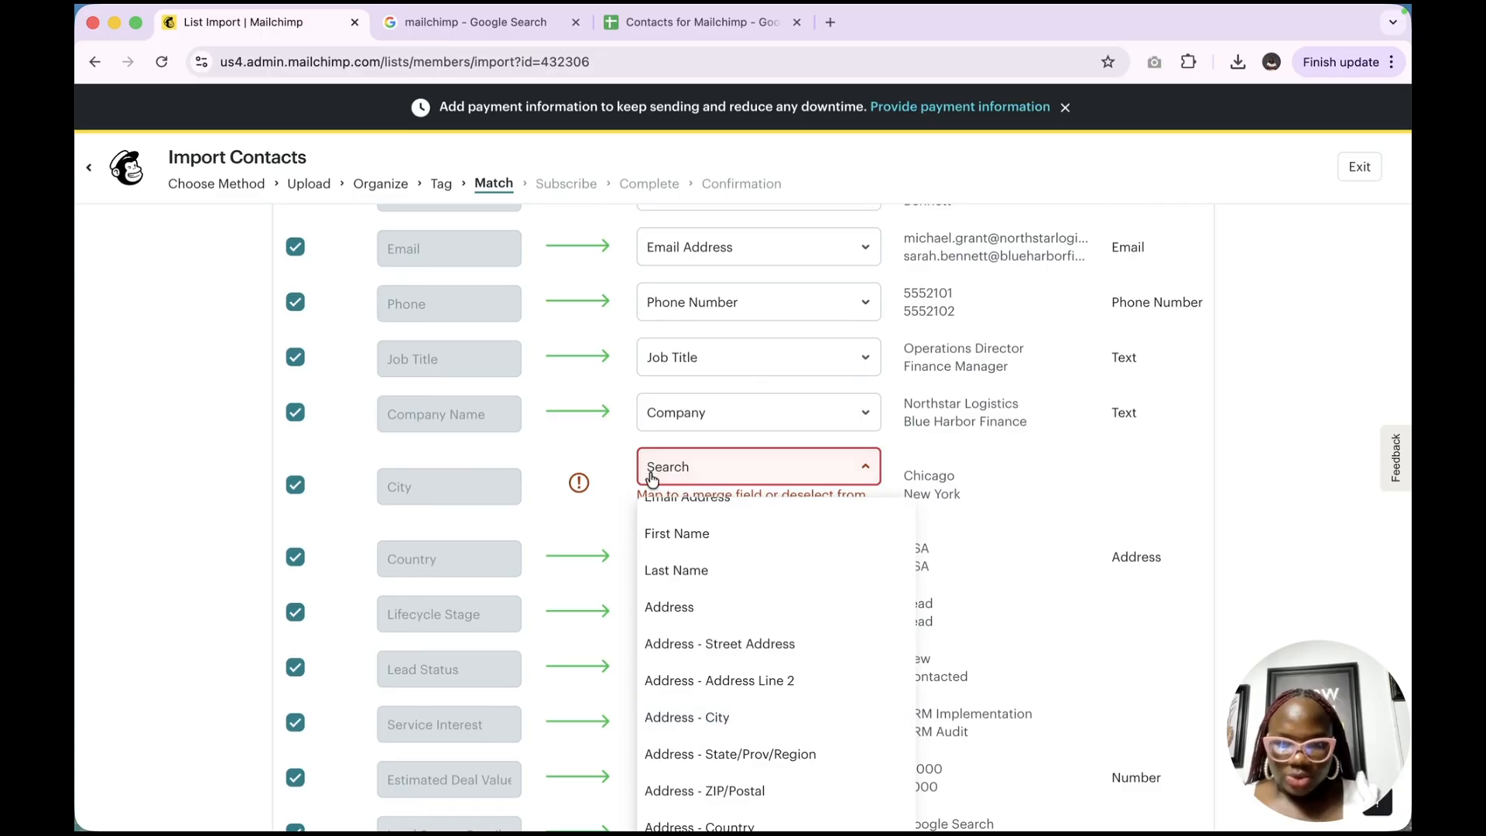
click(681, 713)
click(931, 519)
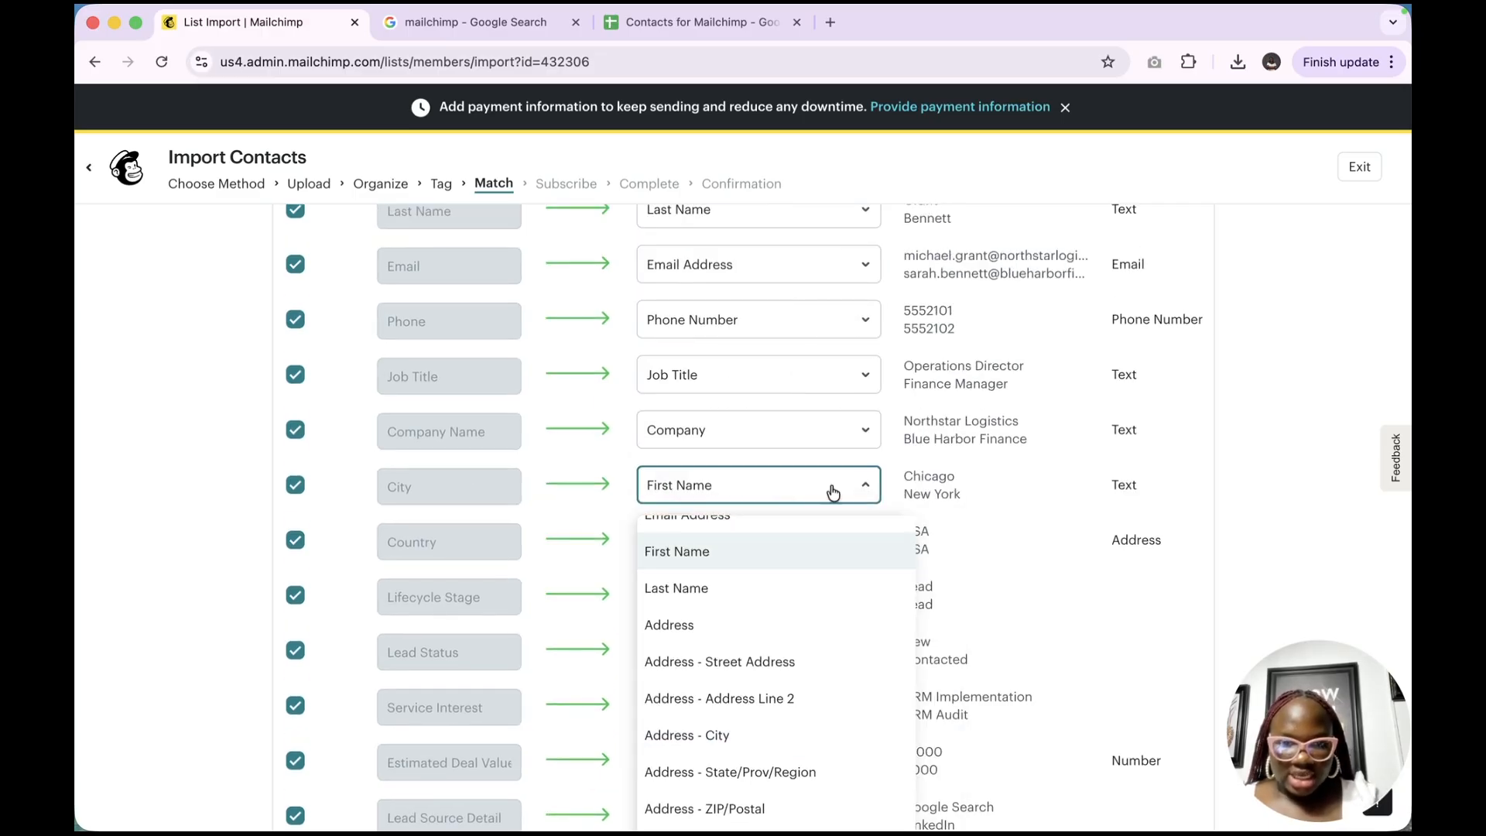
click(698, 485)
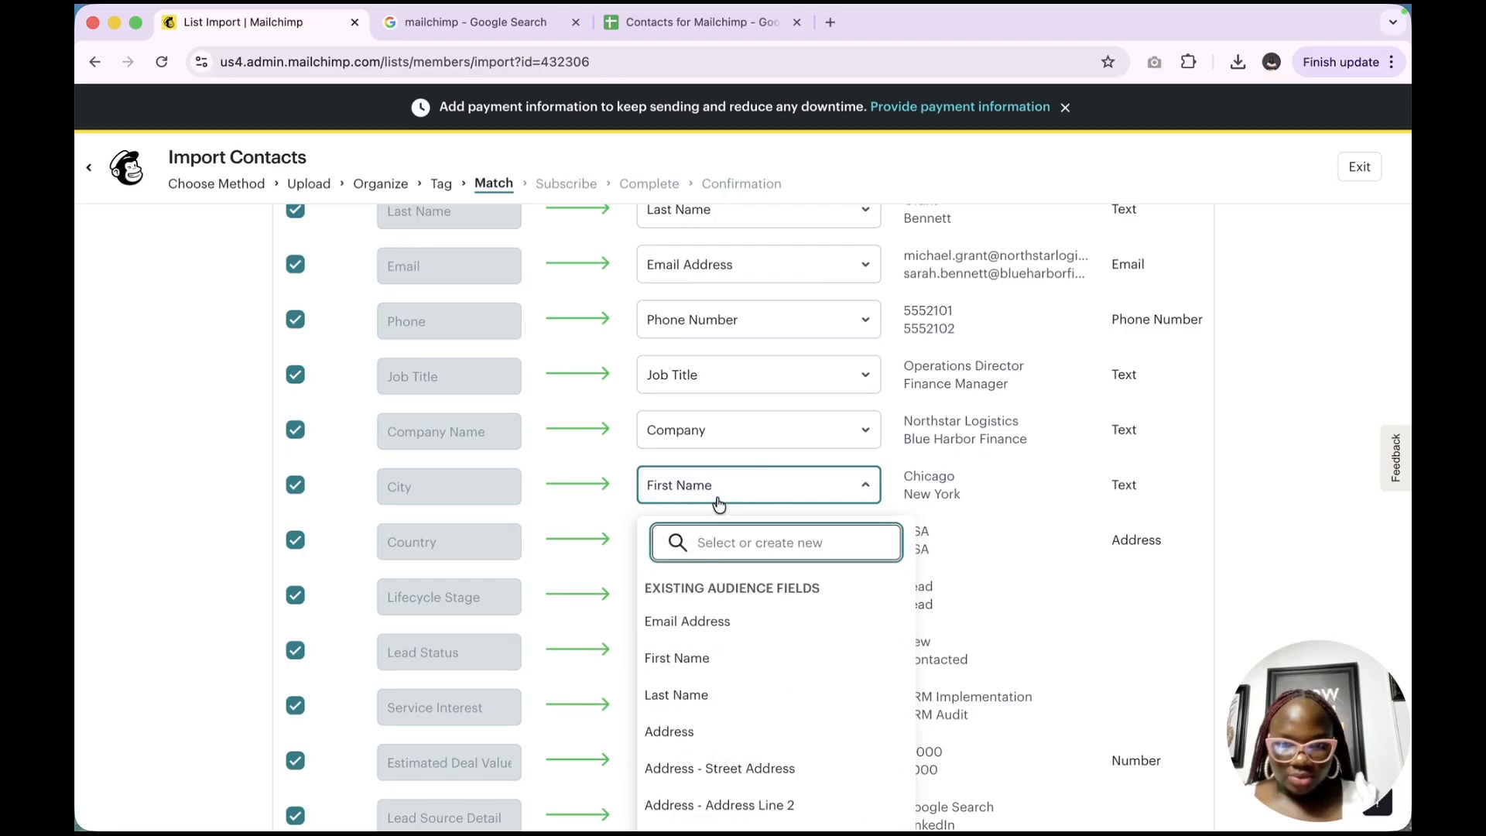
scroll(717, 688, down, 3)
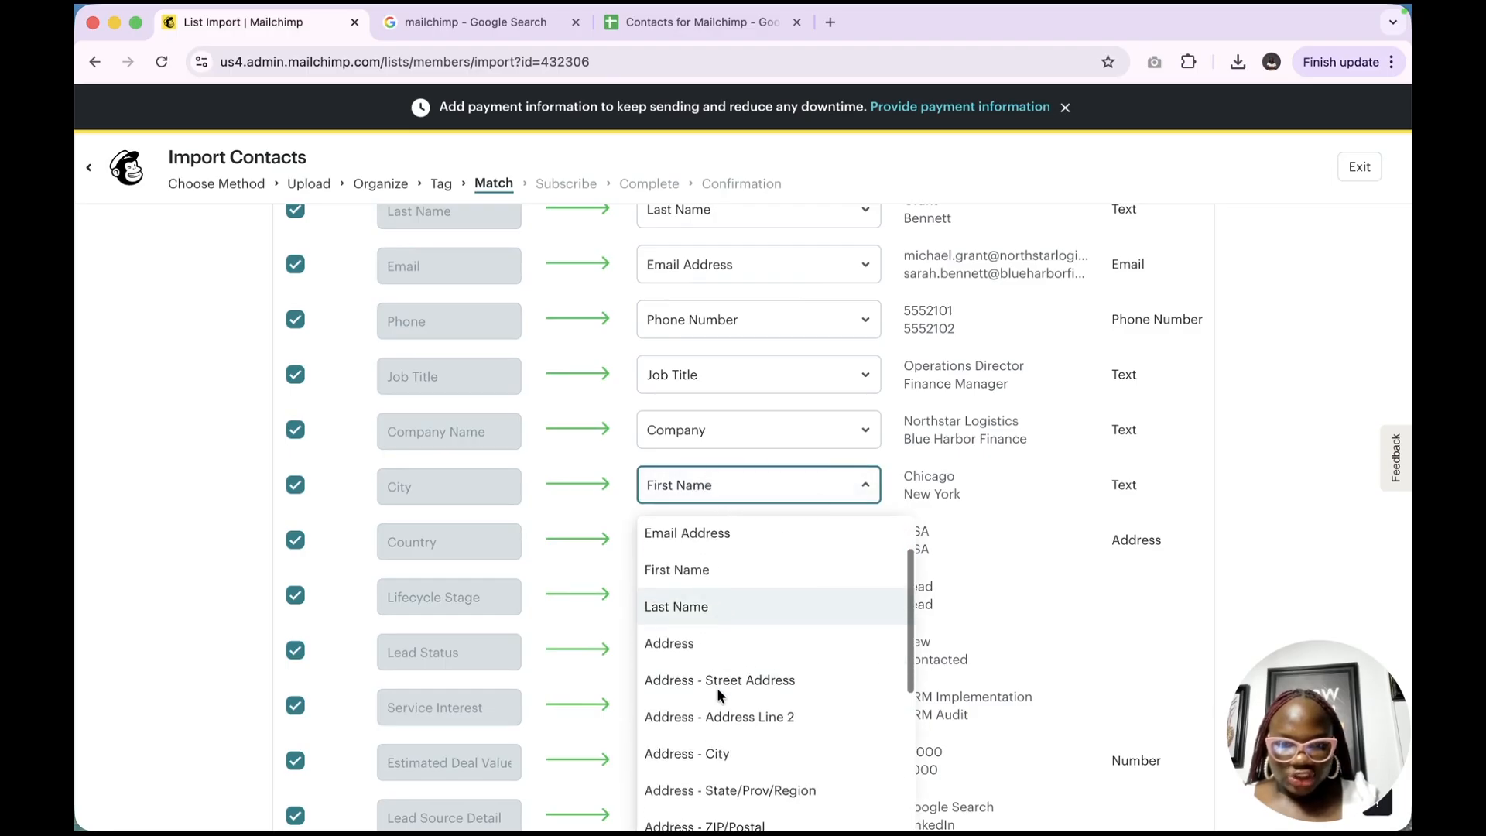
click(693, 678)
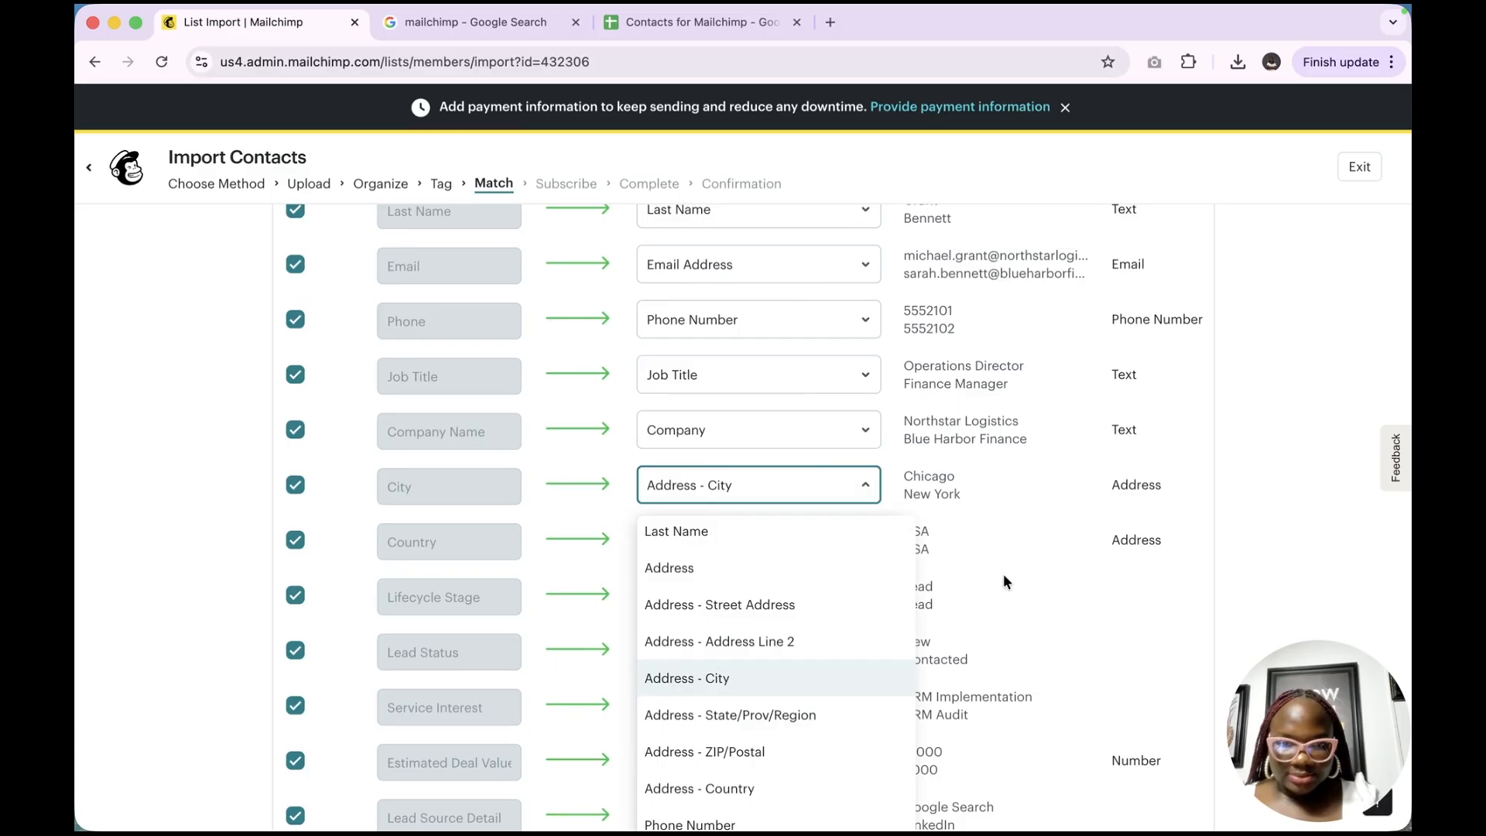
Change the Country column's match to the Address - Country audience field
click(770, 551)
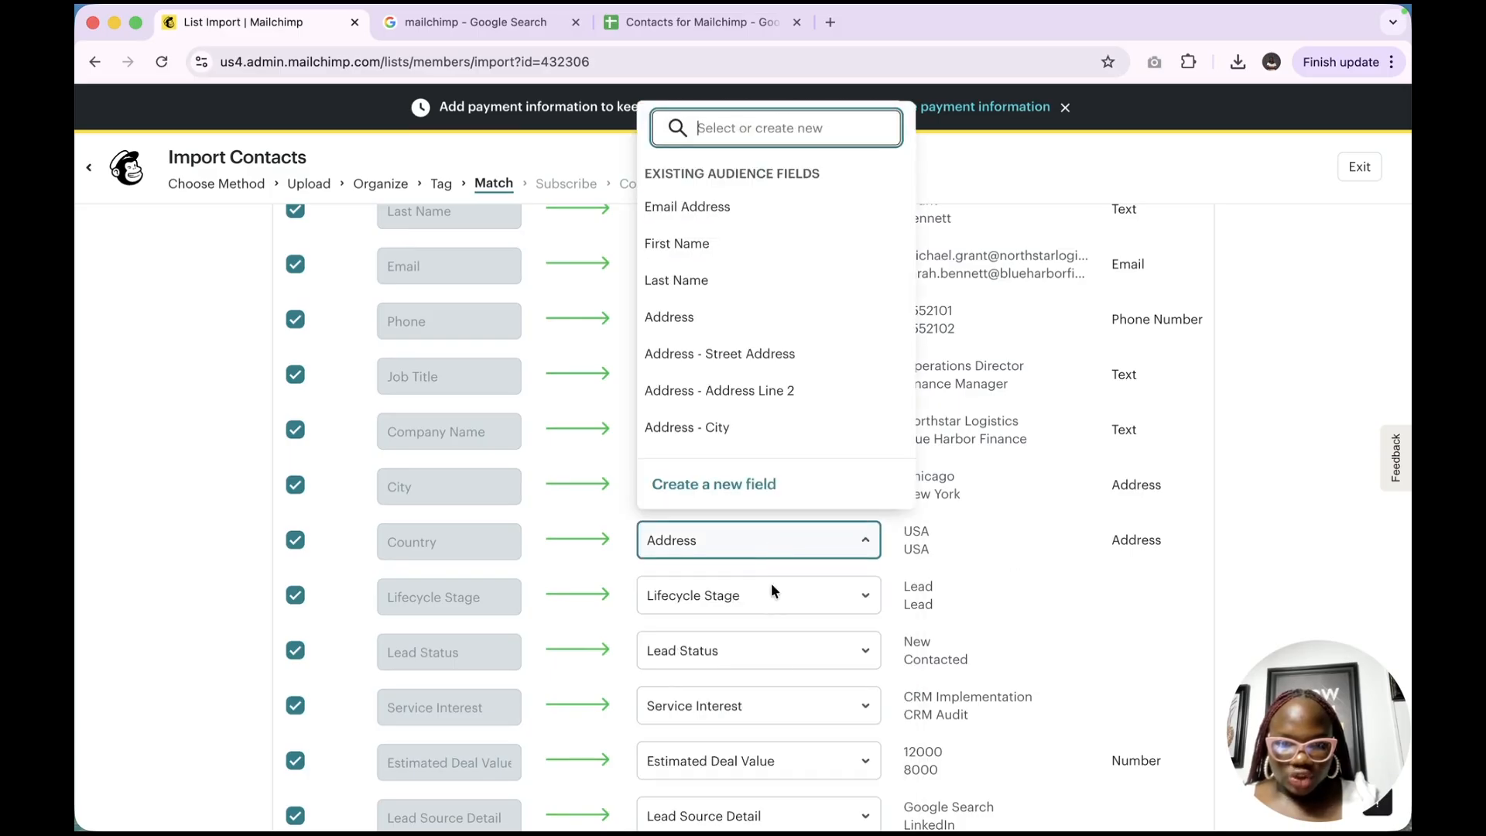
scroll(730, 407, down, 3)
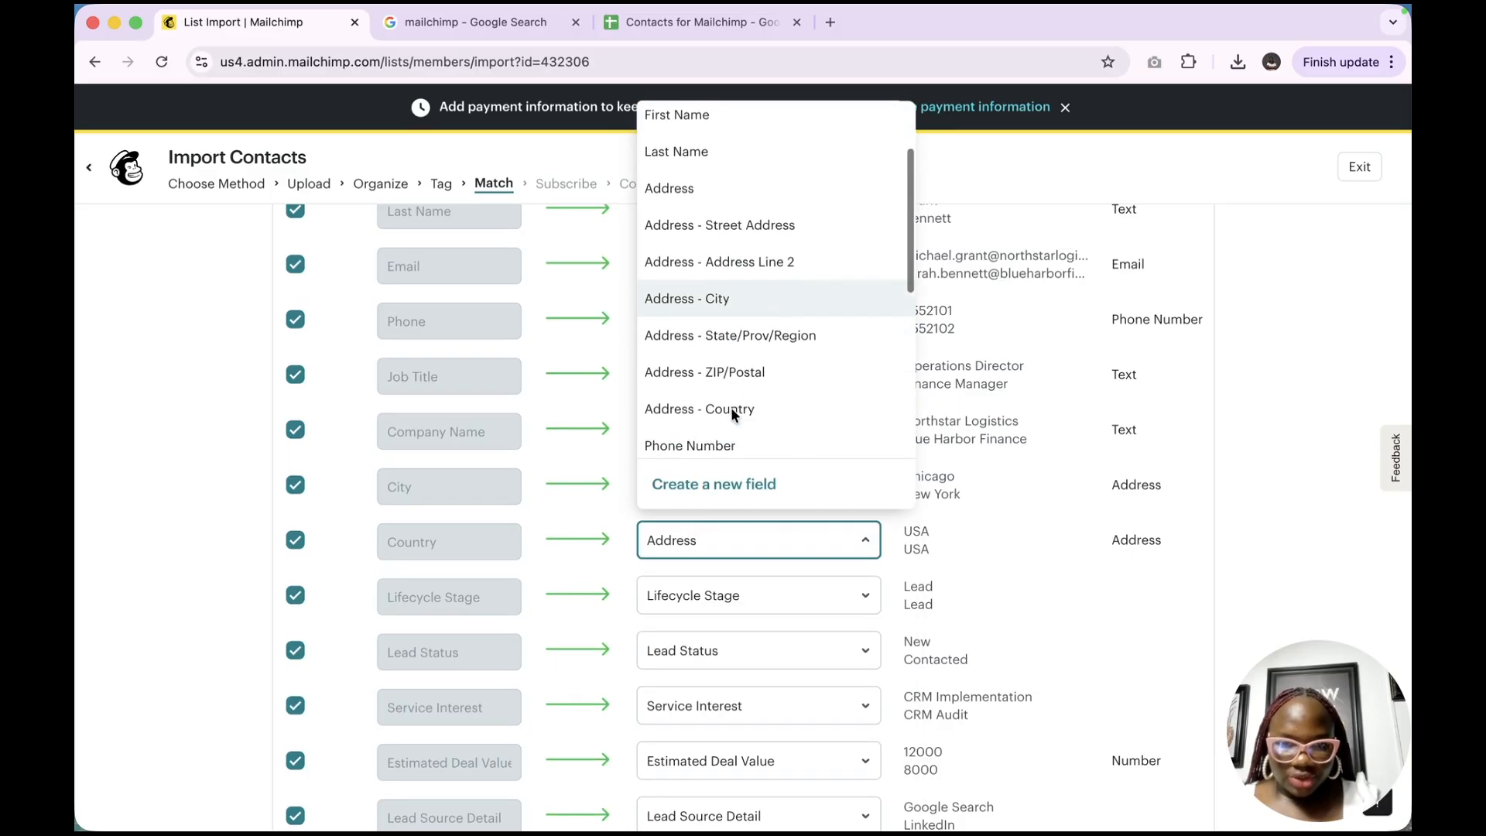
click(720, 370)
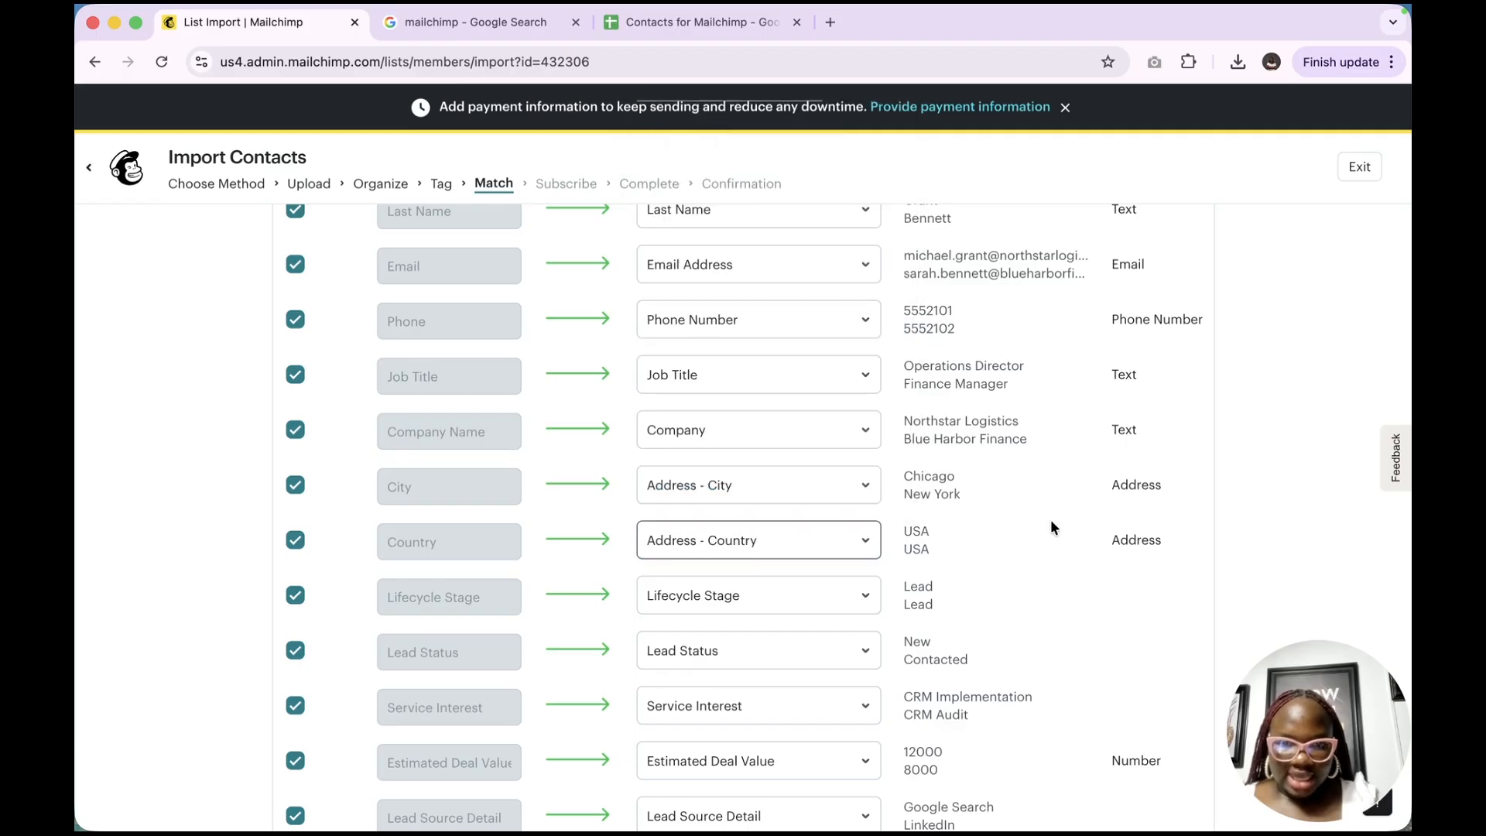
Check the remaining column matches and match the First Name column to the First Name audience field again
scroll(818, 614, down, 2)
scroll(818, 615, down, 2)
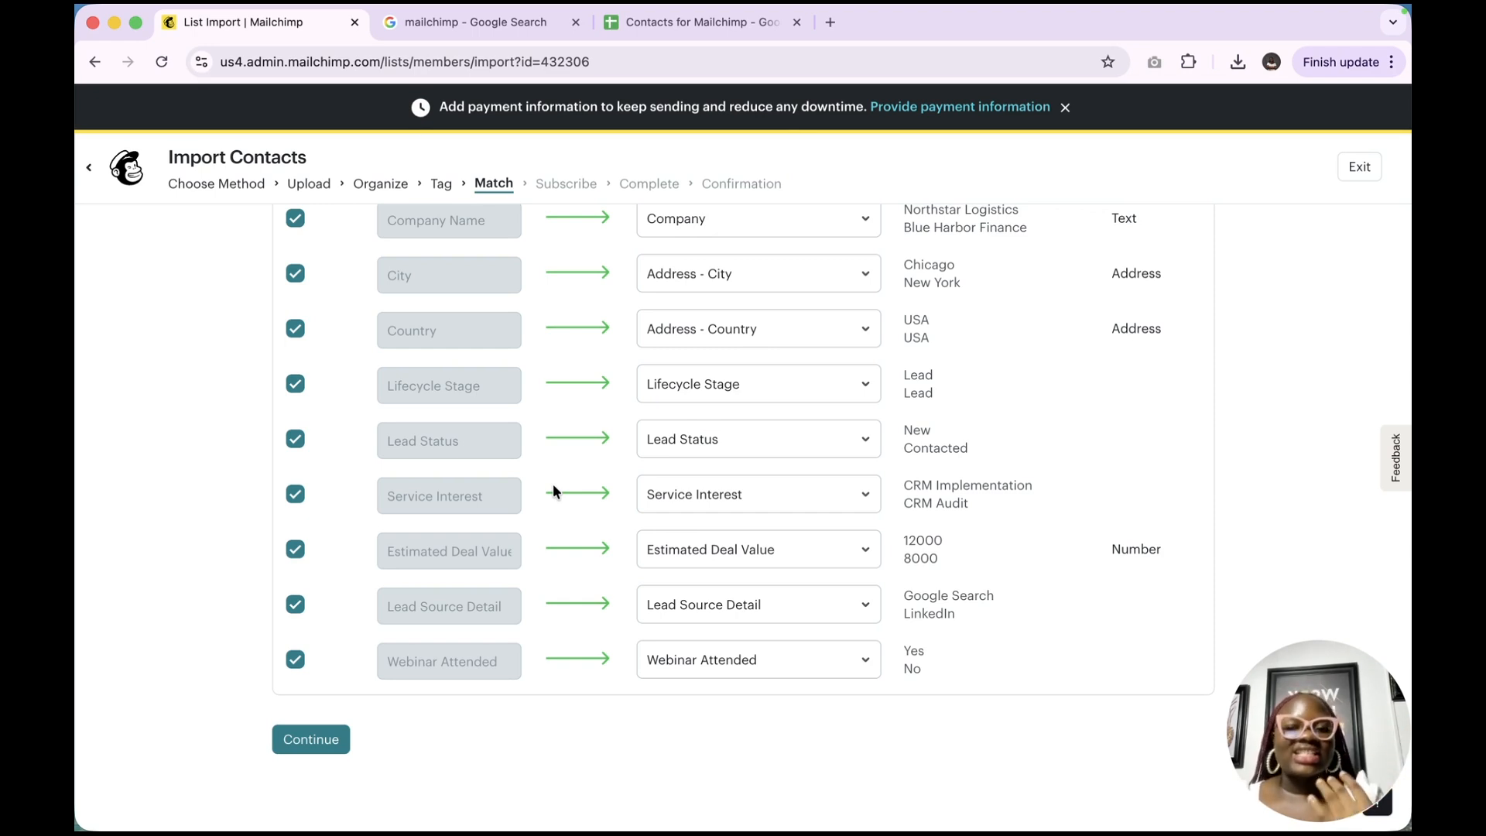
scroll(553, 484, up, 1)
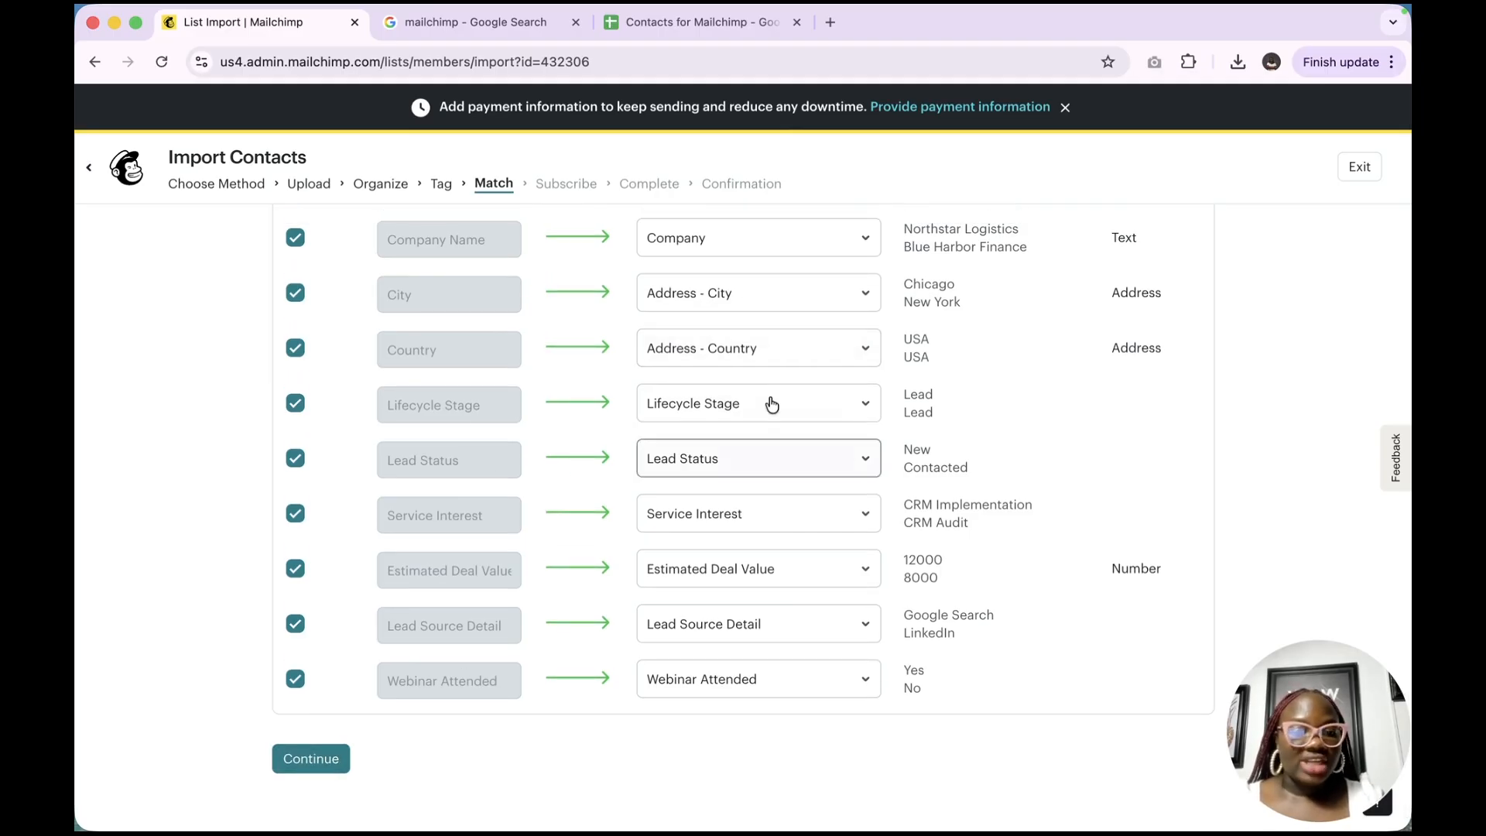
scroll(773, 401, up, 5)
scroll(775, 399, up, 1)
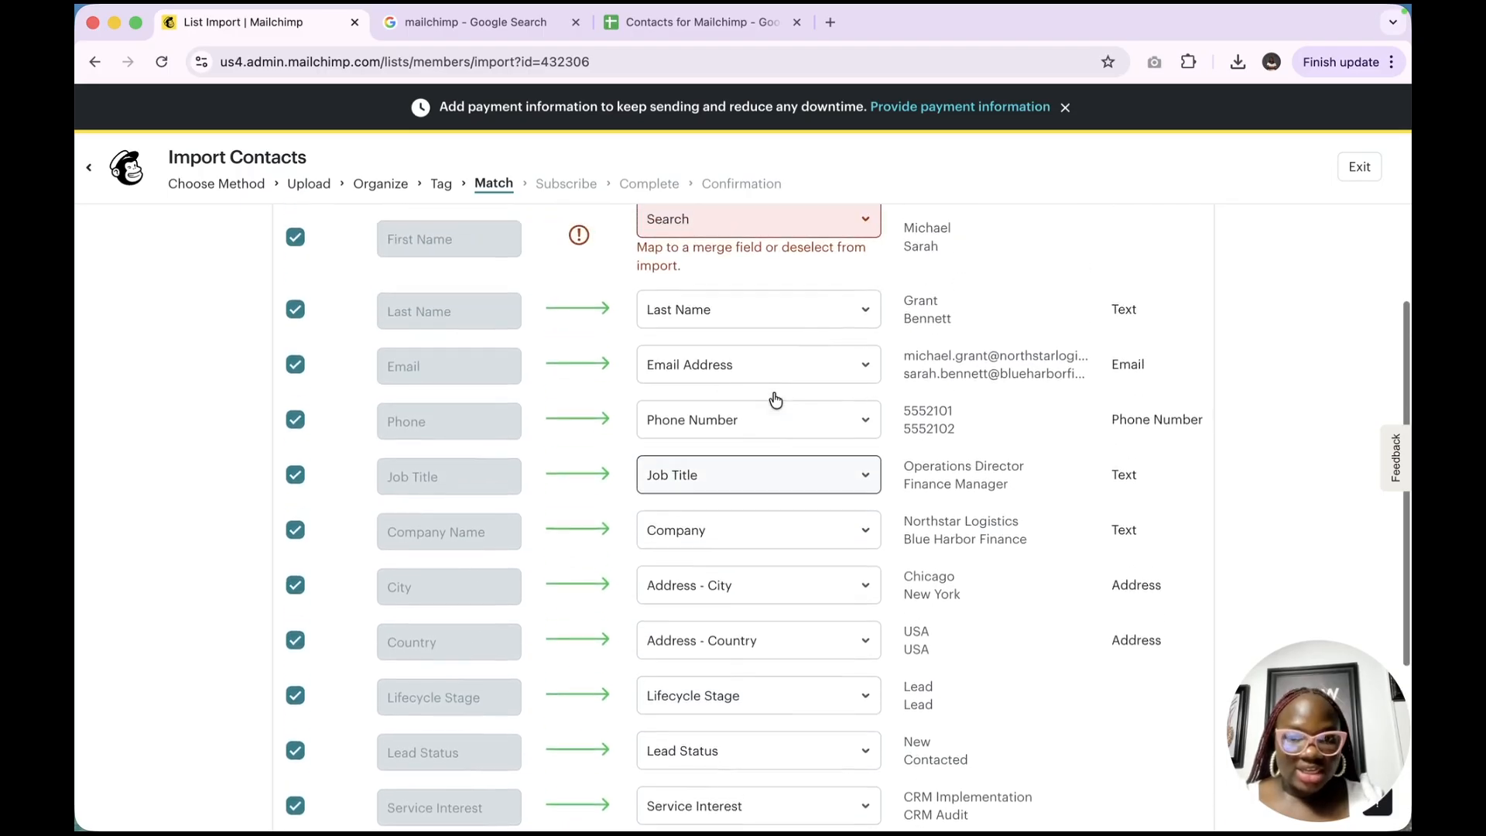
scroll(776, 399, down, 4)
scroll(776, 399, up, 8)
scroll(773, 400, down, 3)
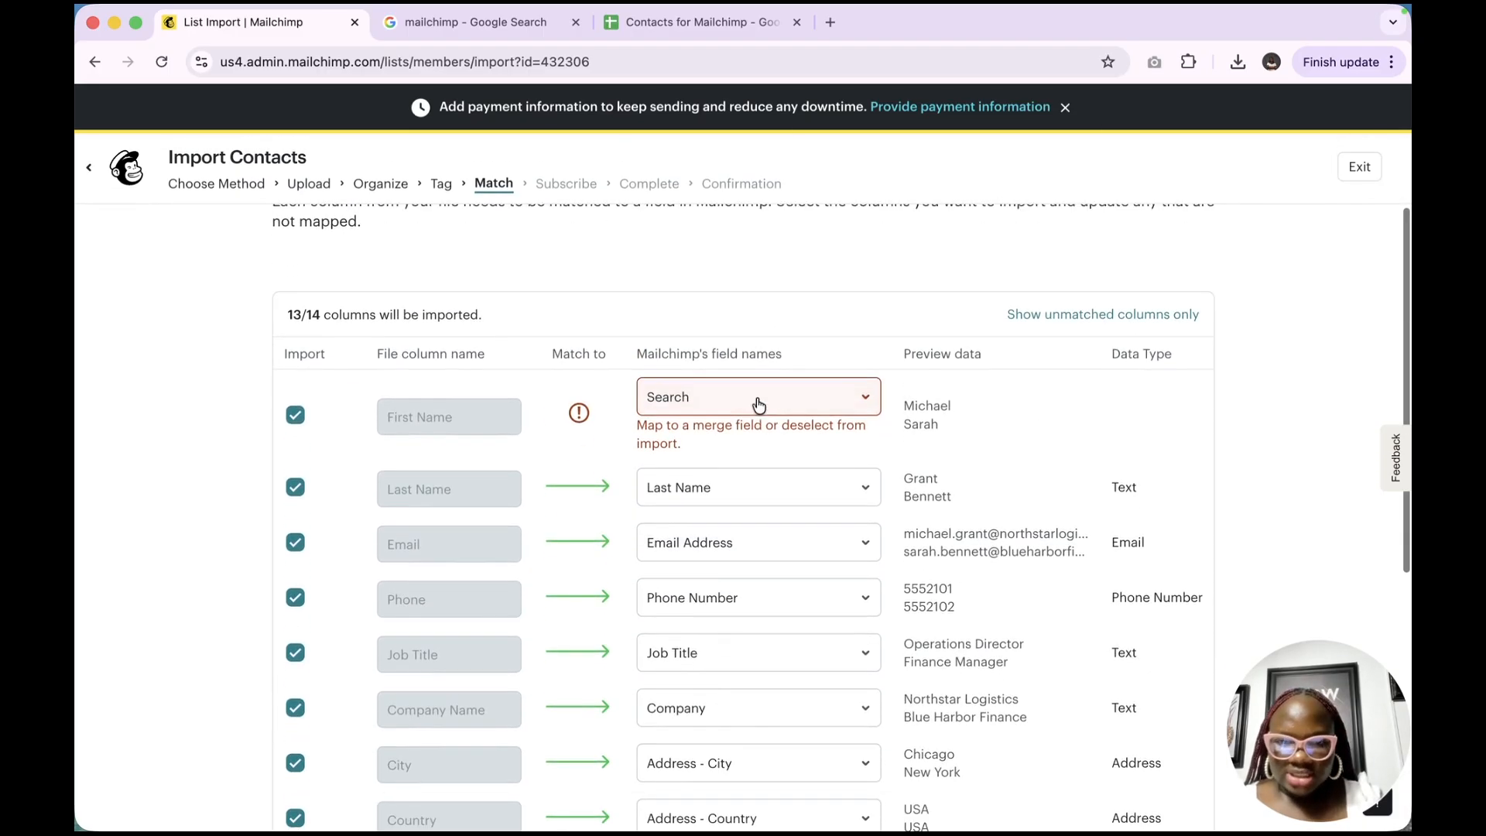
click(757, 400)
click(706, 571)
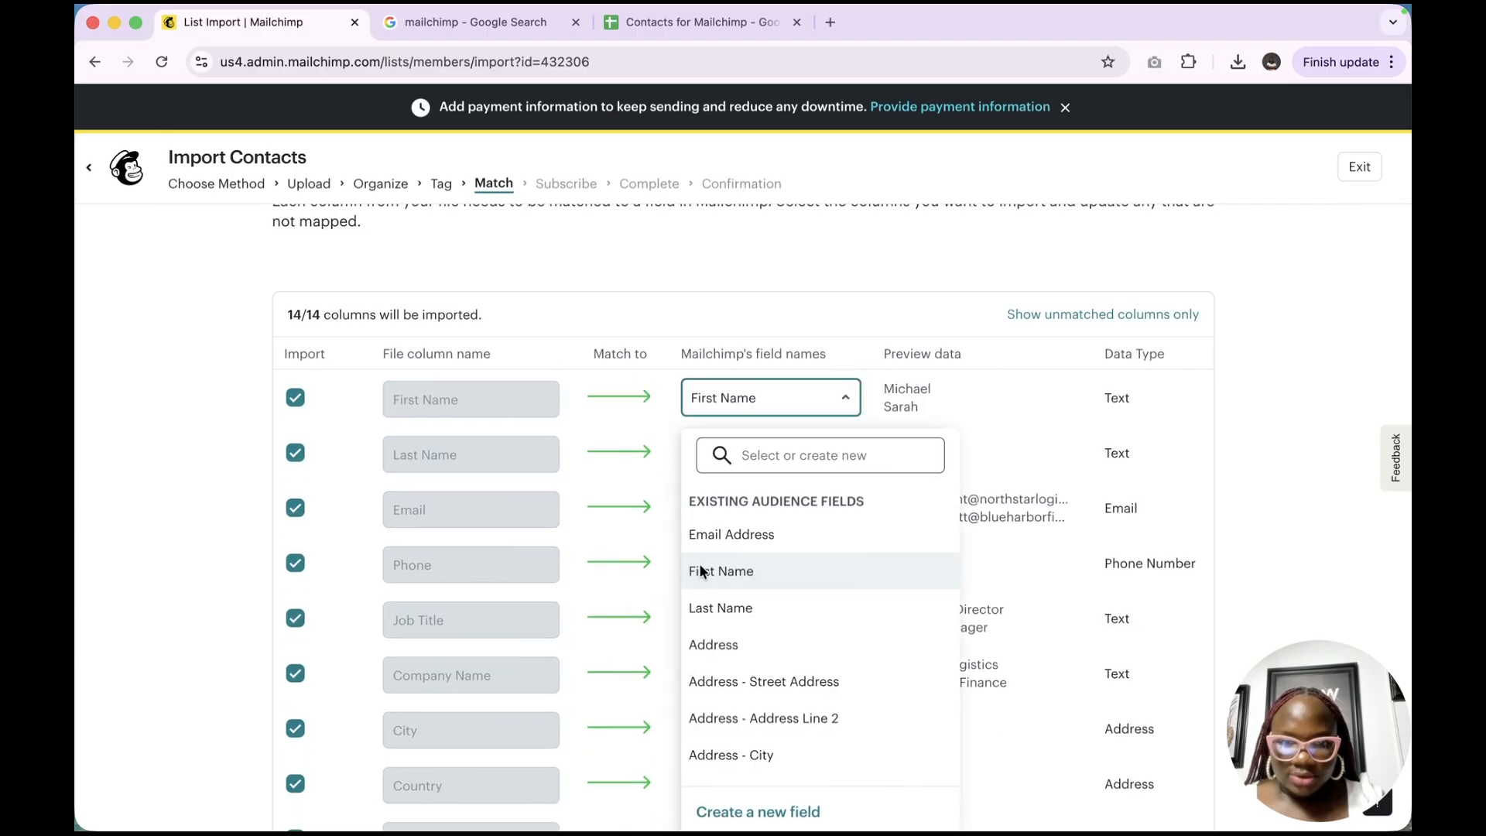
click(825, 280)
Review the full list of column matches and proceed to the marketing subscription settings
scroll(770, 577, down, 10)
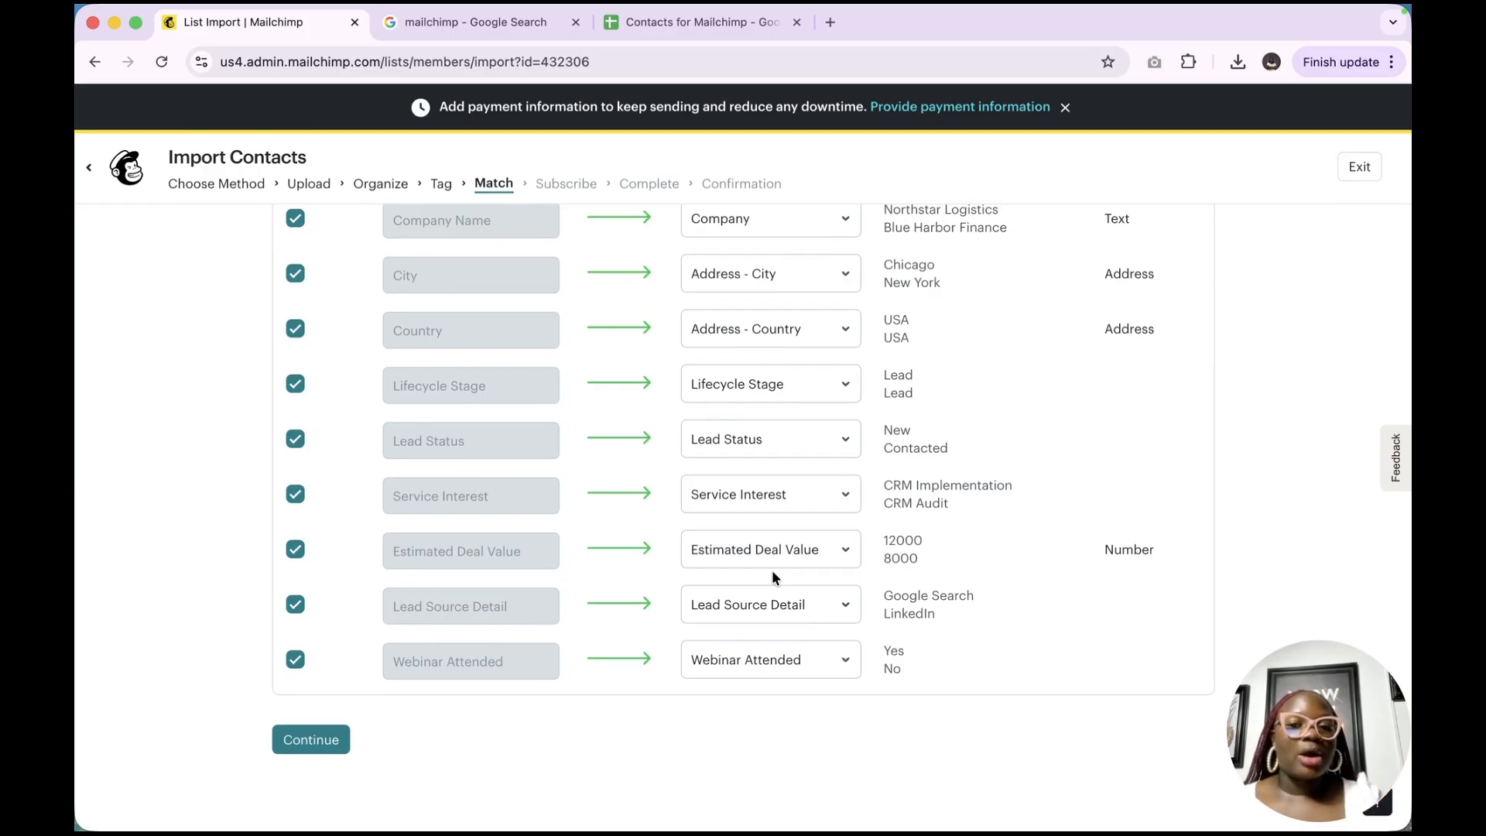
scroll(773, 573, up, 10)
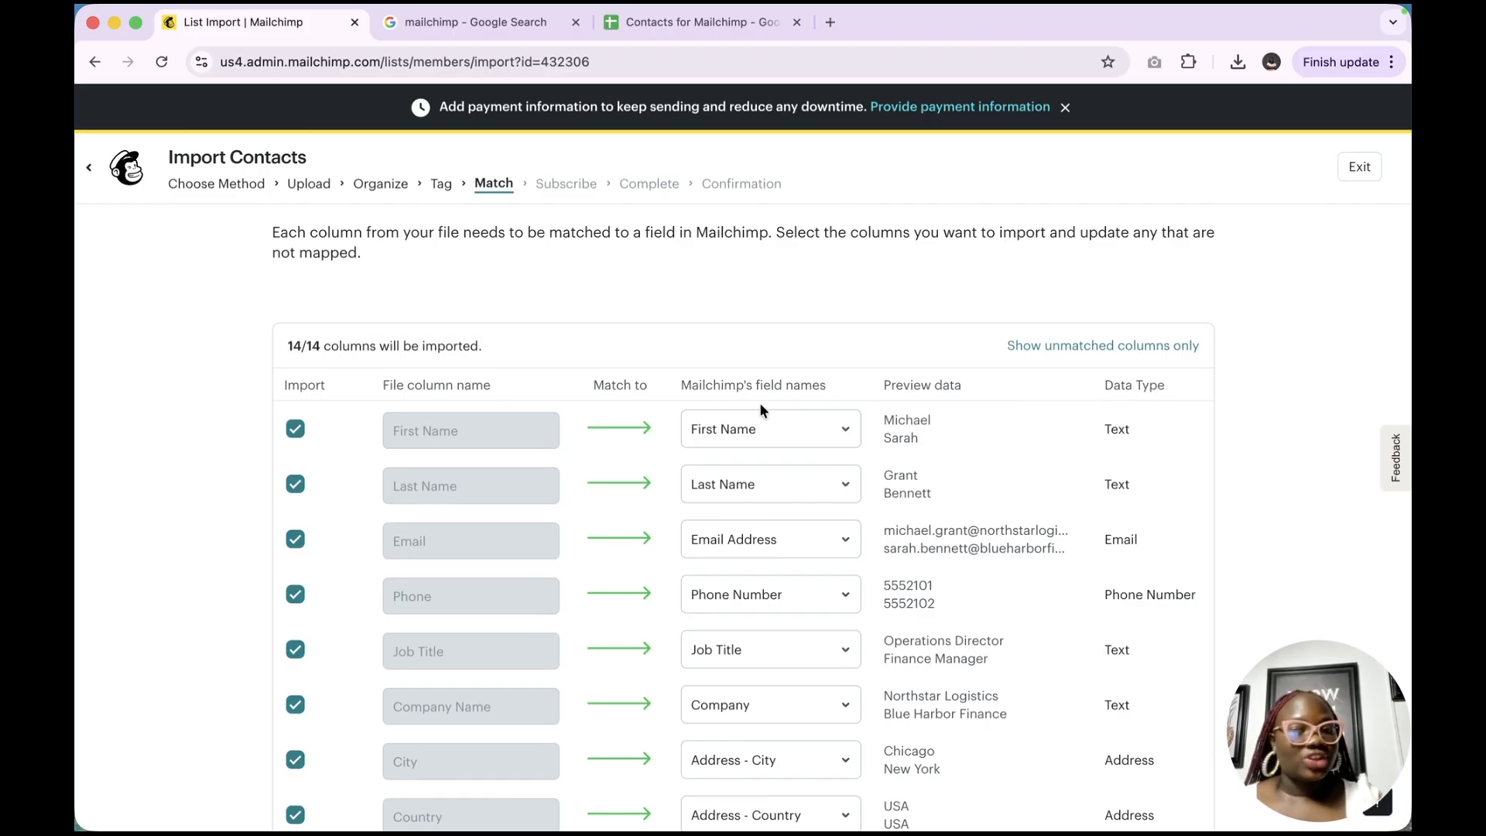
scroll(759, 406, down, 10)
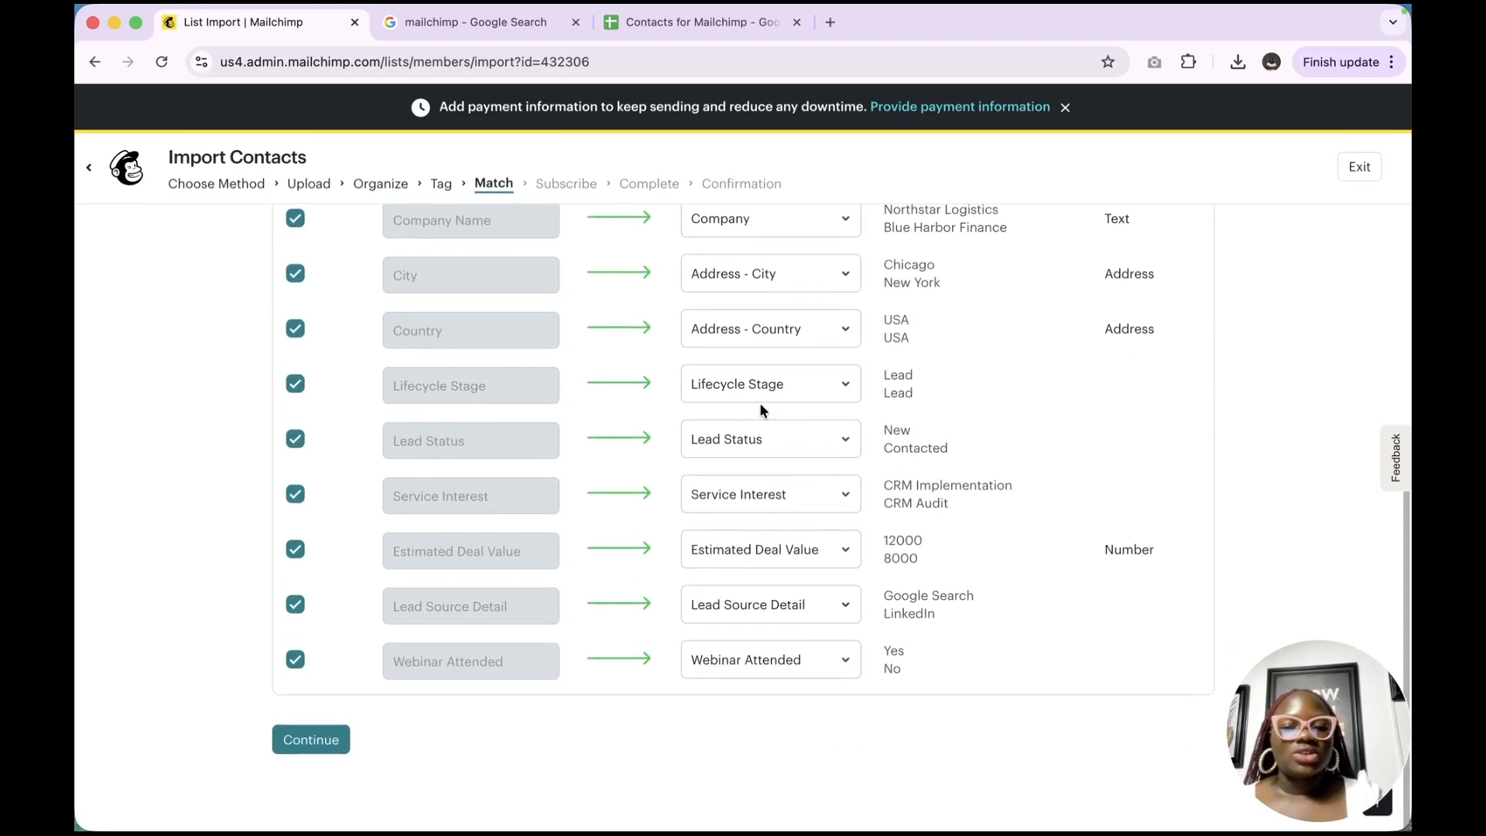
click(306, 746)
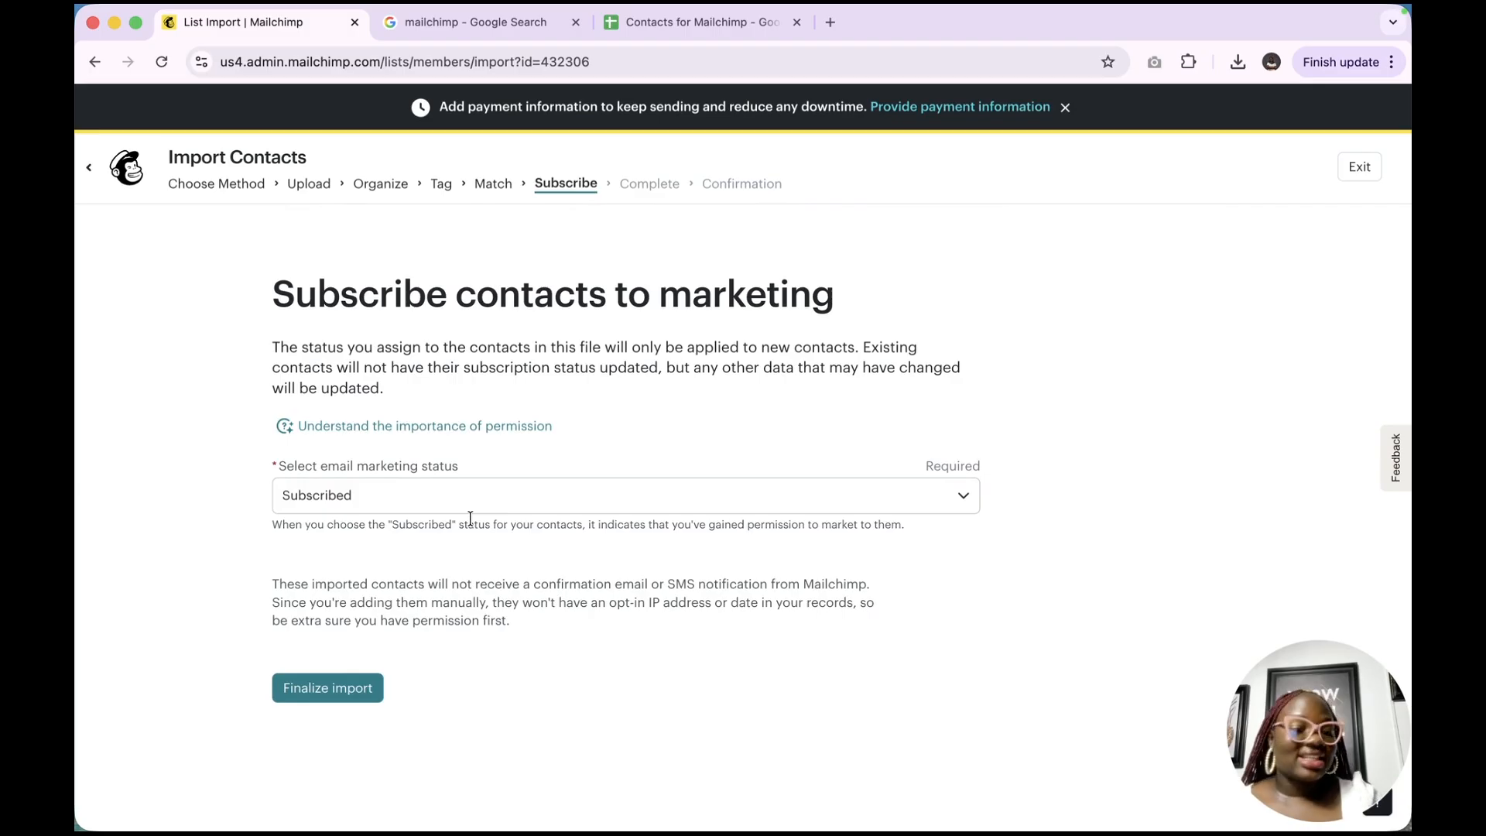
Review the email marketing status options, keep Subscribed, and finalize and complete the import
click(515, 498)
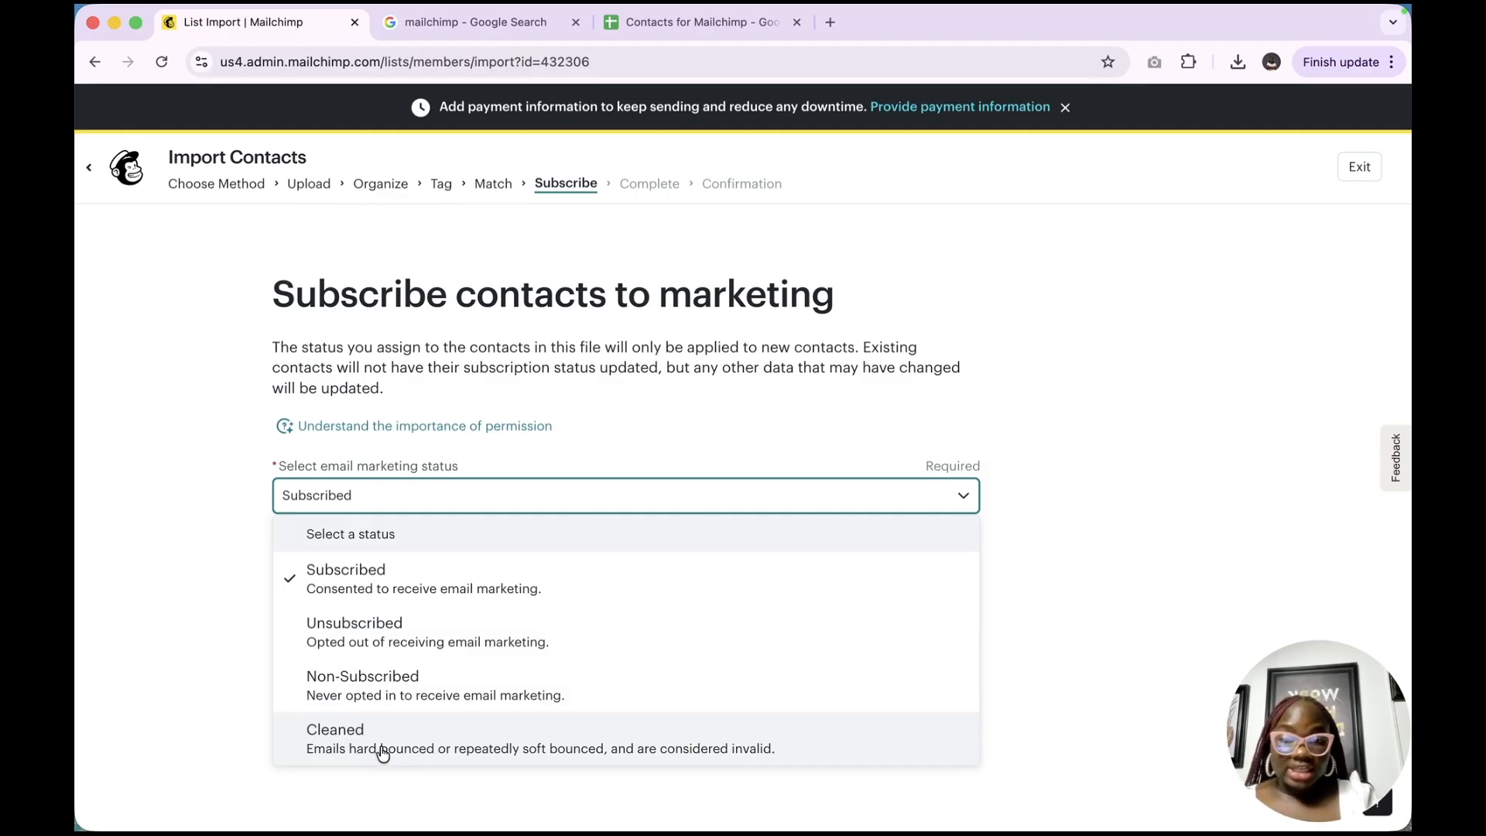
key(Escape)
click(343, 691)
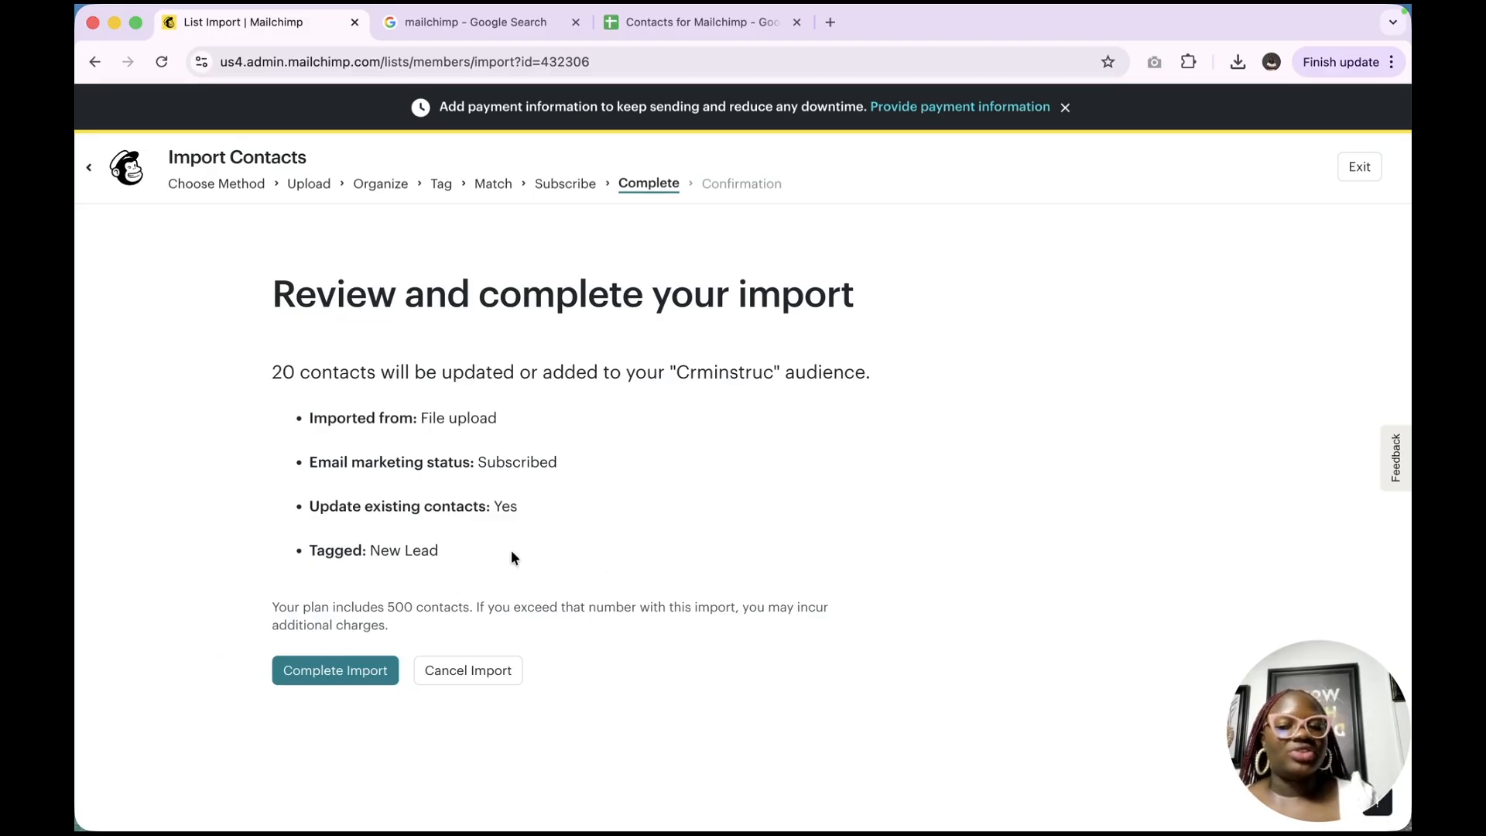
click(322, 672)
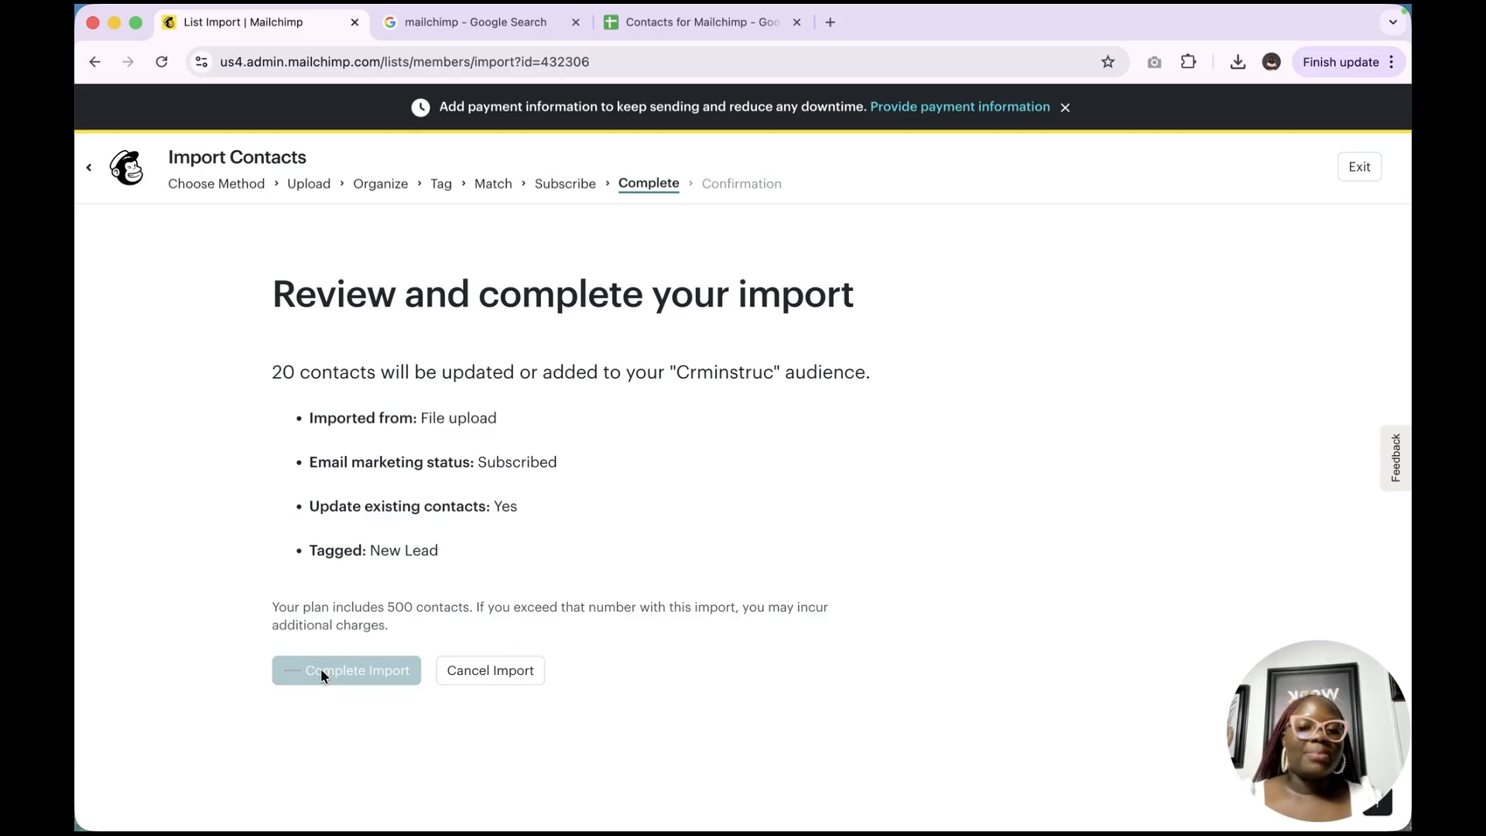